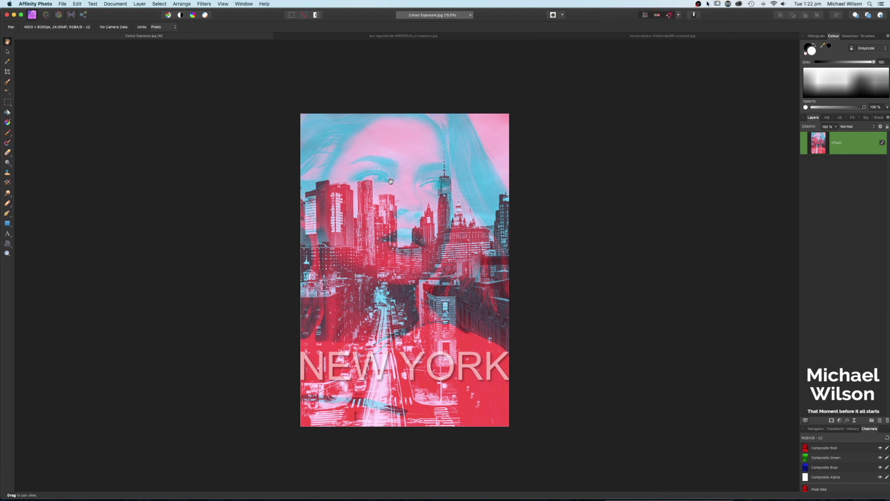
Copy the portrait photo and paste it as a new layer onto the city photo
{"action": "left_click", "coordinate": [352, 36]}
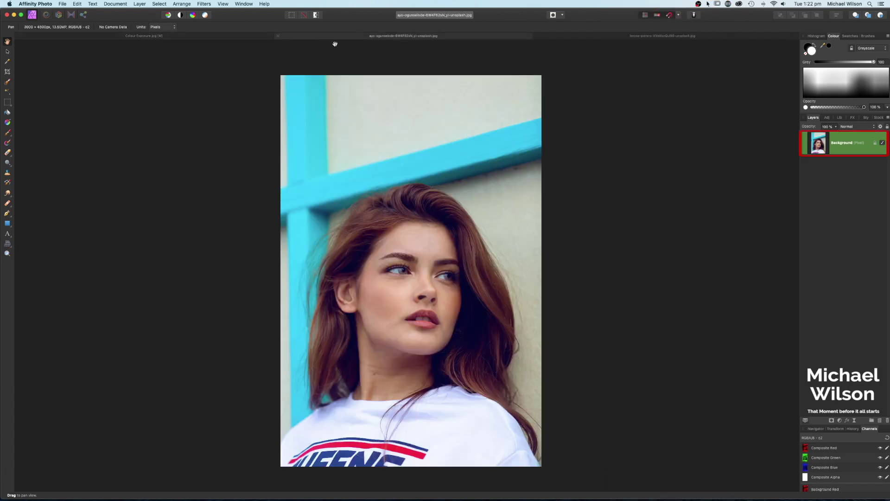
{"action": "left_click_drag", "start_coordinate": [420, 193], "coordinate": [420, 180]}
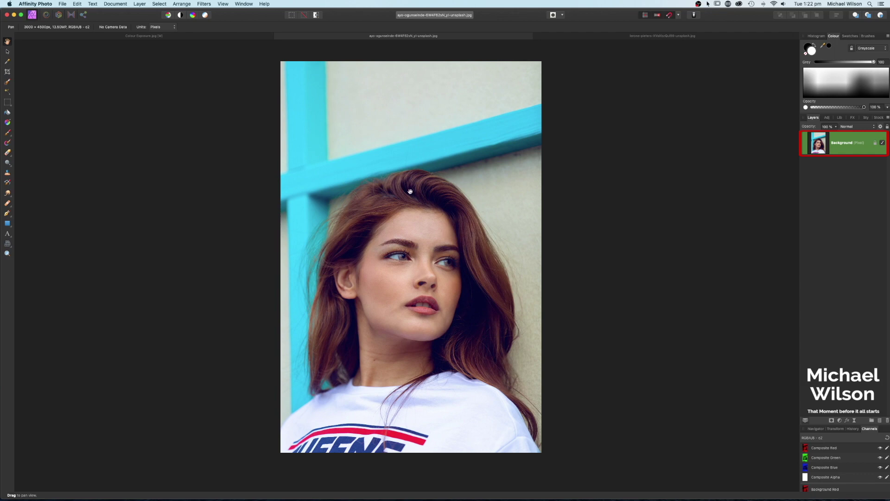
{"action": "key", "text": "super+c"}
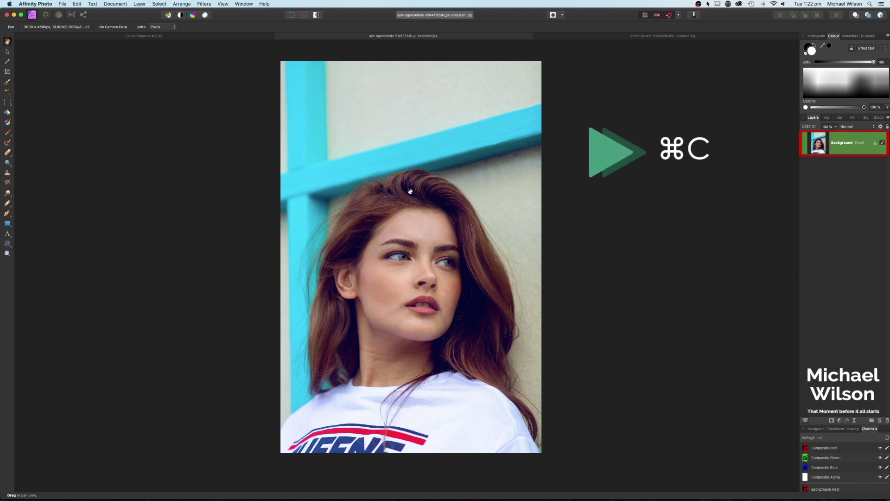
{"action": "key", "text": "ctrl+Tab"}
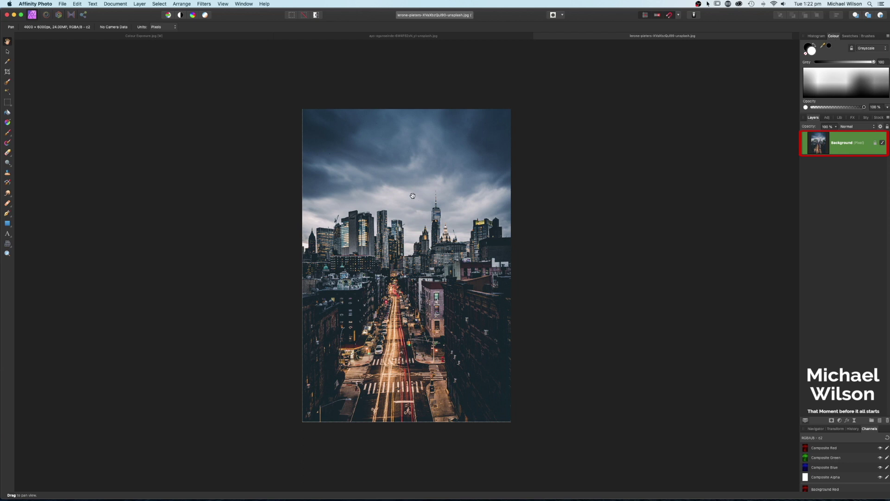
{"action": "key", "text": "super+v"}
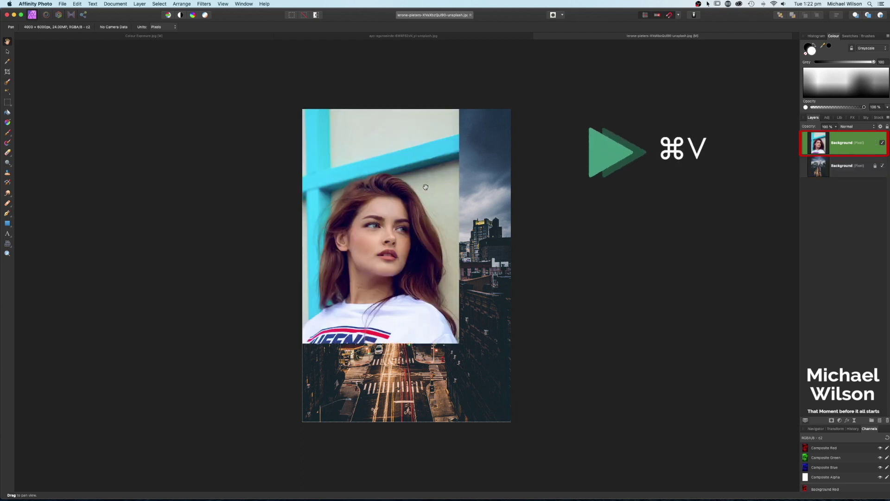
Enlarge the pasted portrait layer with the Move tool to cover the canvas
{"action": "left_click", "coordinate": [8, 53]}
{"action": "left_click", "coordinate": [8, 52]}
{"action": "left_click_drag", "start_coordinate": [459, 343], "coordinate": [512, 422]}
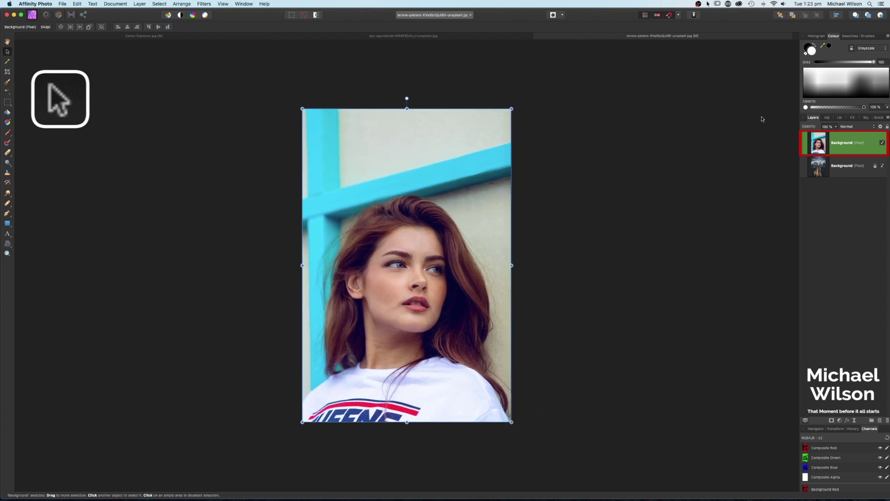
Lower the portrait layer to 45% opacity and scale it up past the canvas edges
{"action": "left_click", "coordinate": [836, 128]}
{"action": "left_click_drag", "start_coordinate": [836, 135], "coordinate": [778, 141]}
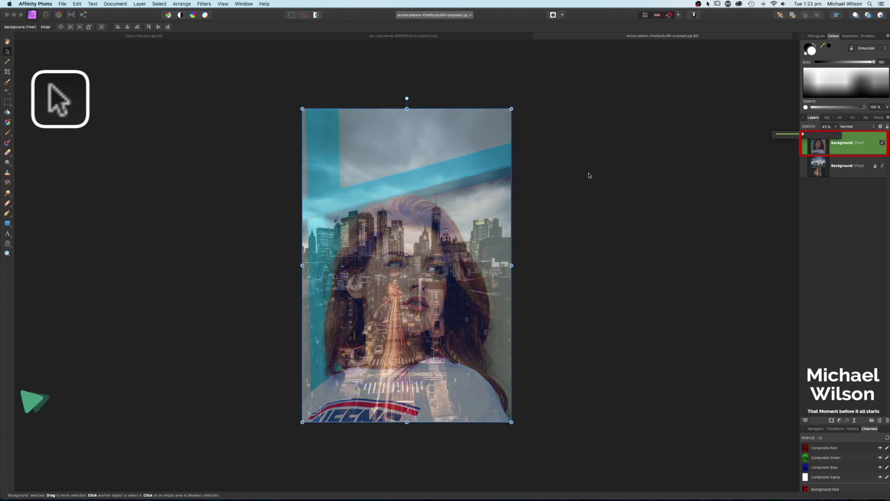
{"action": "key", "text": "super+minus"}
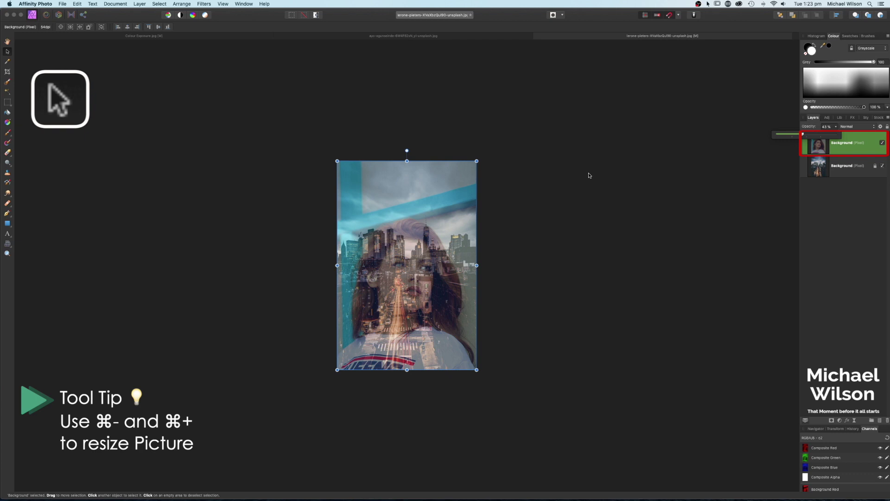
{"action": "left_click_drag", "start_coordinate": [476, 161], "coordinate": [502, 121]}
{"action": "left_click_drag", "start_coordinate": [337, 122], "coordinate": [294, 68]}
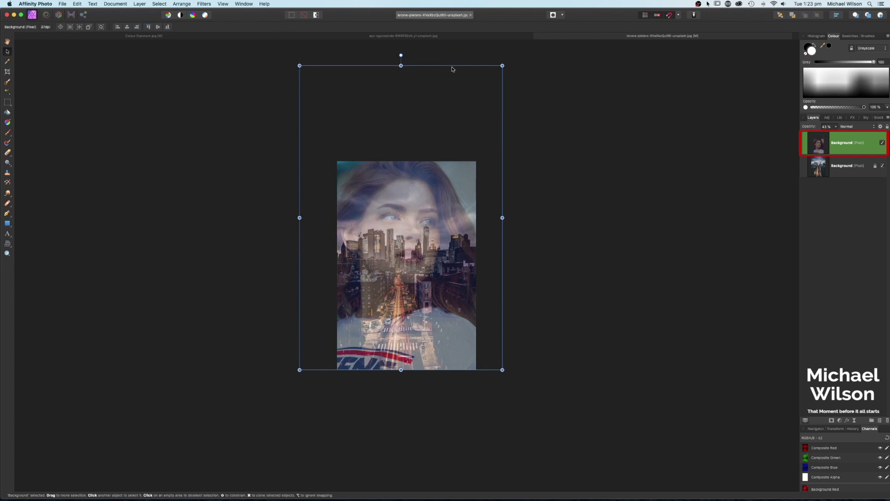
{"action": "left_click_drag", "start_coordinate": [503, 66], "coordinate": [529, 48]}
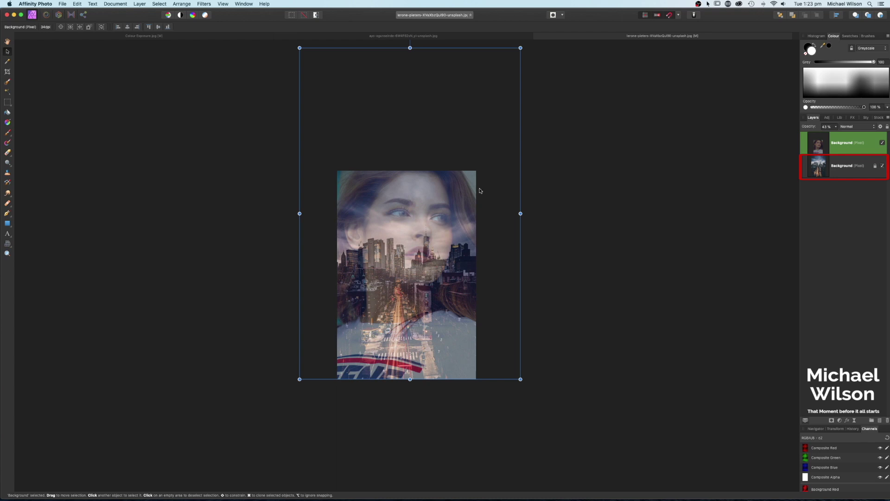
Unlock the city photo layer, enlarge it and shift it down slightly to align
{"action": "left_click", "coordinate": [847, 167]}
{"action": "left_click", "coordinate": [876, 167]}
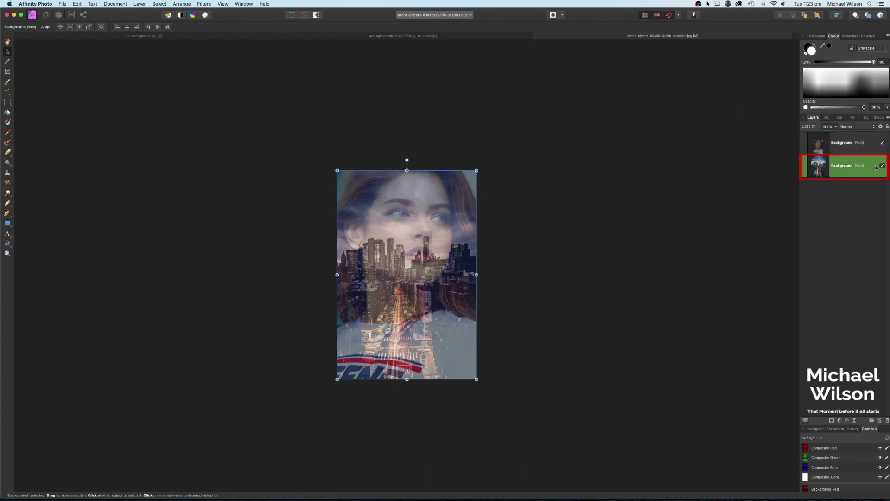
{"action": "left_click_drag", "start_coordinate": [337, 171], "coordinate": [297, 117]}
{"action": "left_click_drag", "start_coordinate": [481, 112], "coordinate": [490, 99]}
{"action": "left_click_drag", "start_coordinate": [443, 239], "coordinate": [443, 246]}
Return the portrait layer to 100% opacity
{"action": "left_click", "coordinate": [596, 195]}
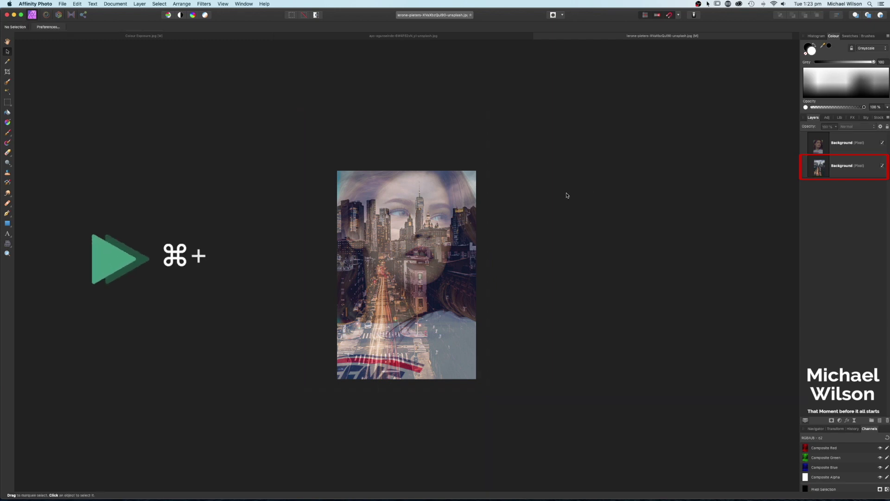
{"action": "key", "text": "super+plus"}
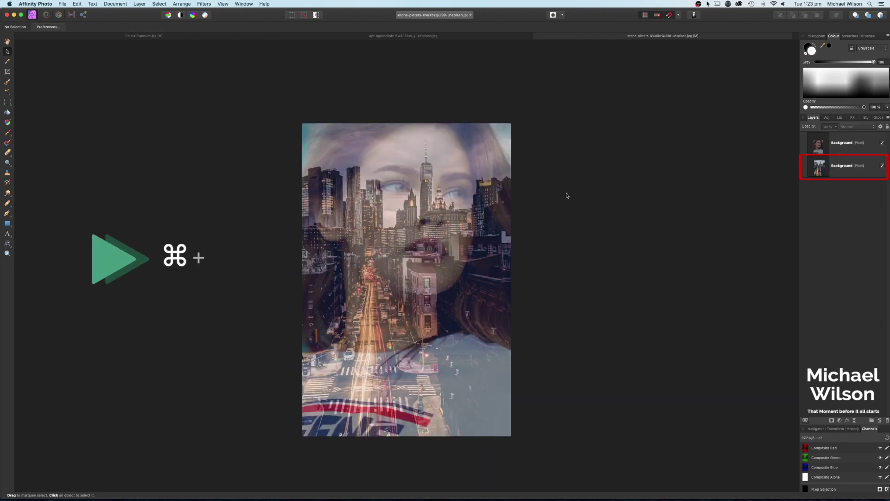
{"action": "scroll", "coordinate": [567, 195], "scroll_direction": "down", "scroll_amount": 2}
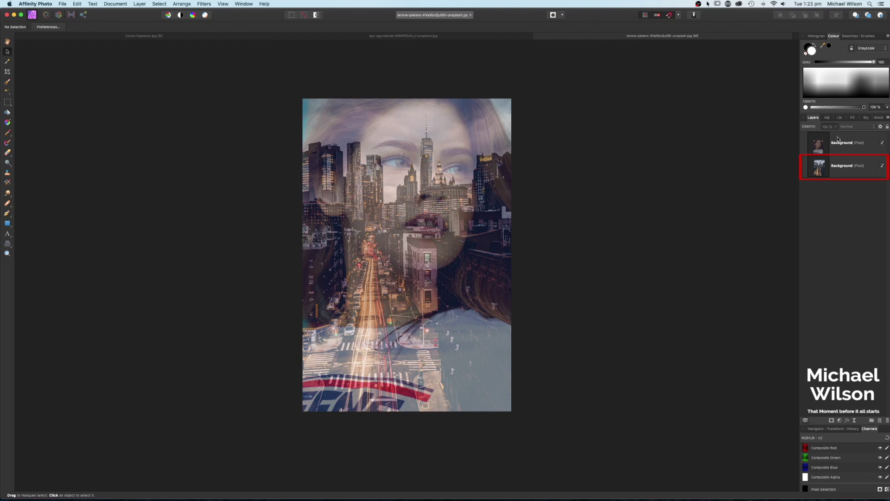
{"action": "left_click", "coordinate": [839, 139]}
{"action": "left_click", "coordinate": [838, 127]}
{"action": "left_click_drag", "start_coordinate": [836, 136], "coordinate": [877, 135]}
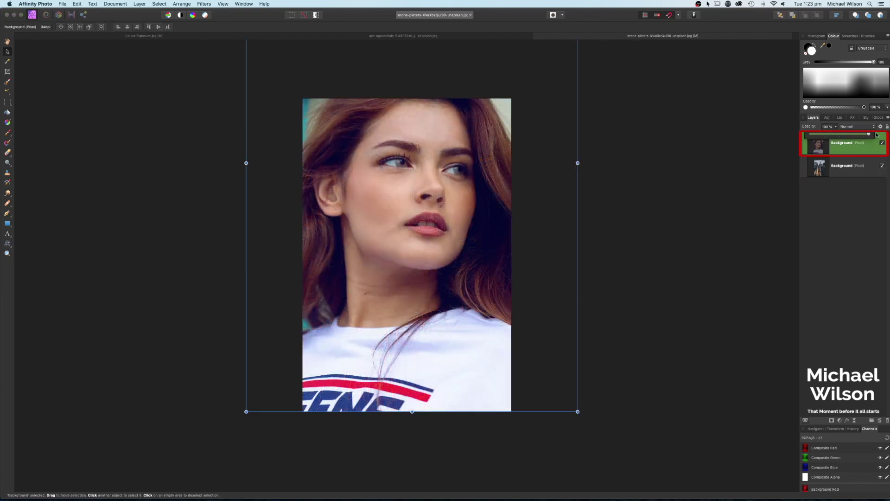
Rename the portrait layer 'Model' and the city photo layer 'City'
{"action": "double_click", "coordinate": [843, 143]}
{"action": "type", "text": "Model"}
{"action": "key", "text": "Return"}
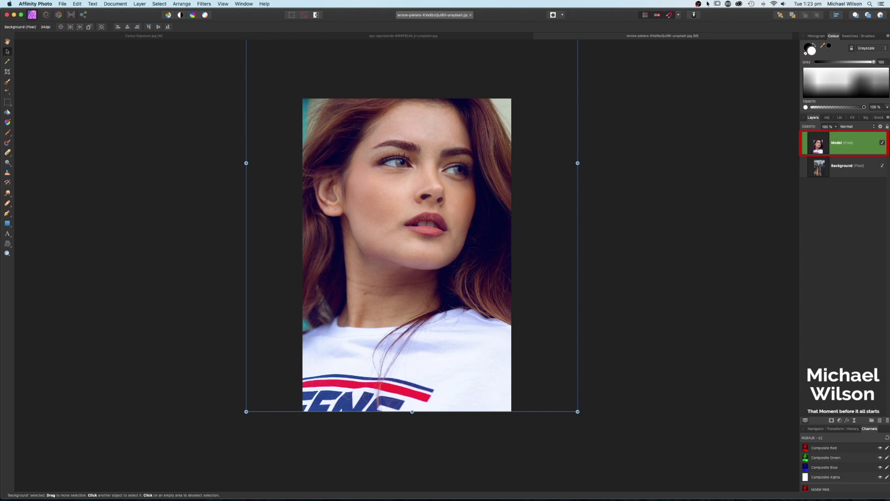
{"action": "left_click", "coordinate": [844, 170]}
{"action": "double_click", "coordinate": [847, 166]}
{"action": "type", "text": "C"}
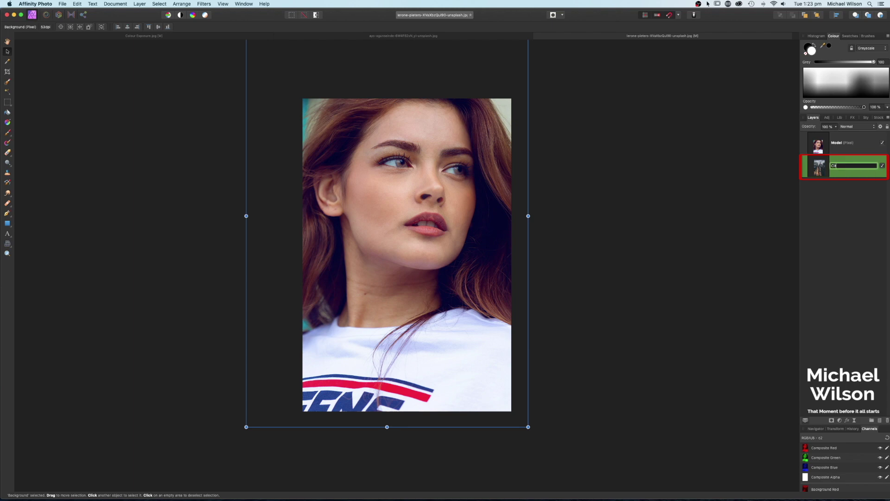
{"action": "type", "text": "ity"}
{"action": "key", "text": "Return"}
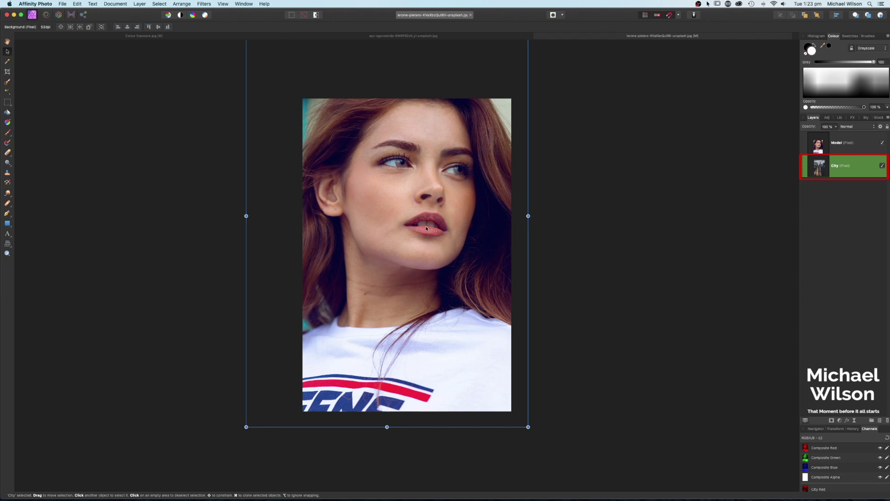
{"action": "left_click", "coordinate": [830, 146]}
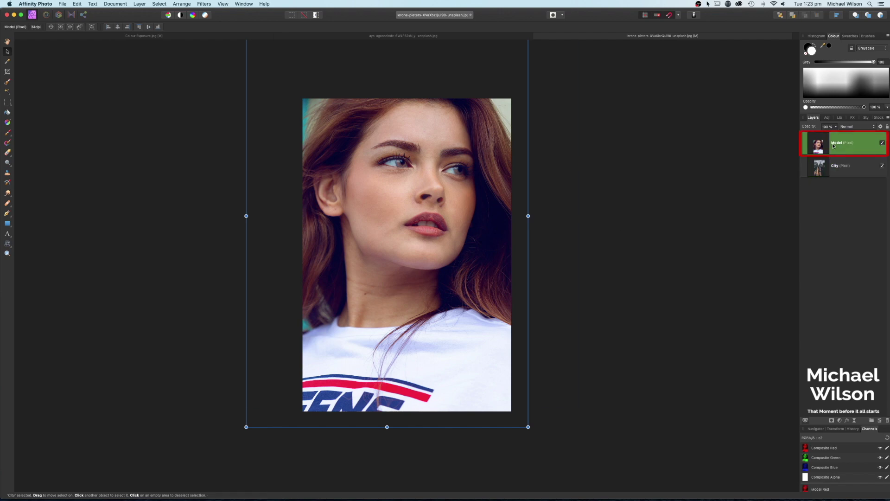
Group the Model layer and name the group 'Red Group'
{"action": "key", "text": "super+g"}
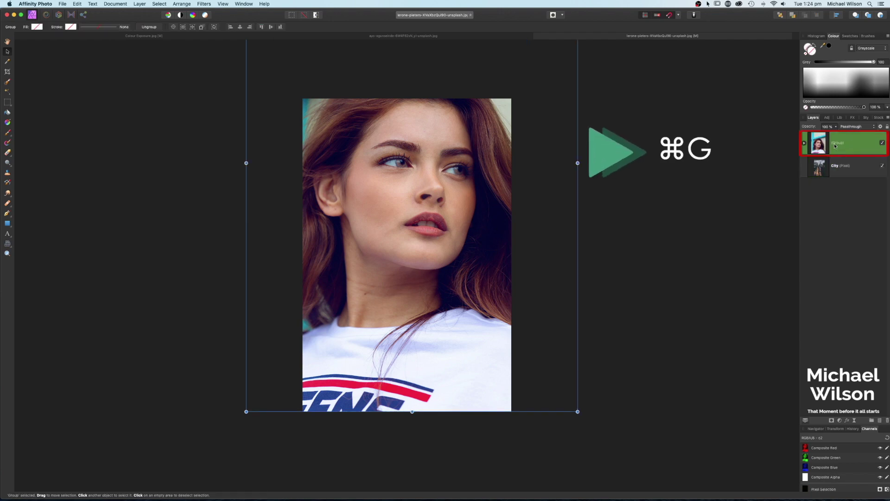
{"action": "double_click", "coordinate": [839, 144]}
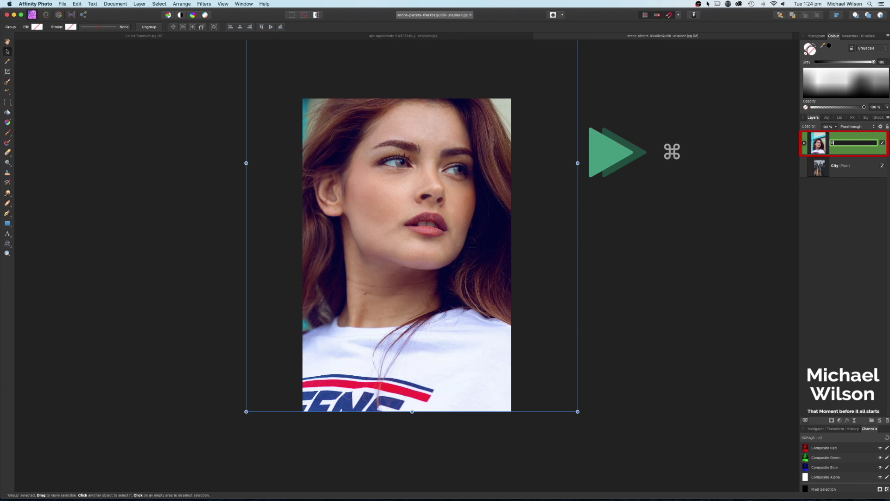
{"action": "type", "text": "Red Group"}
{"action": "key", "text": "Return"}
Group the City layer and name the group 'Cyan Group'
{"action": "left_click", "coordinate": [841, 165]}
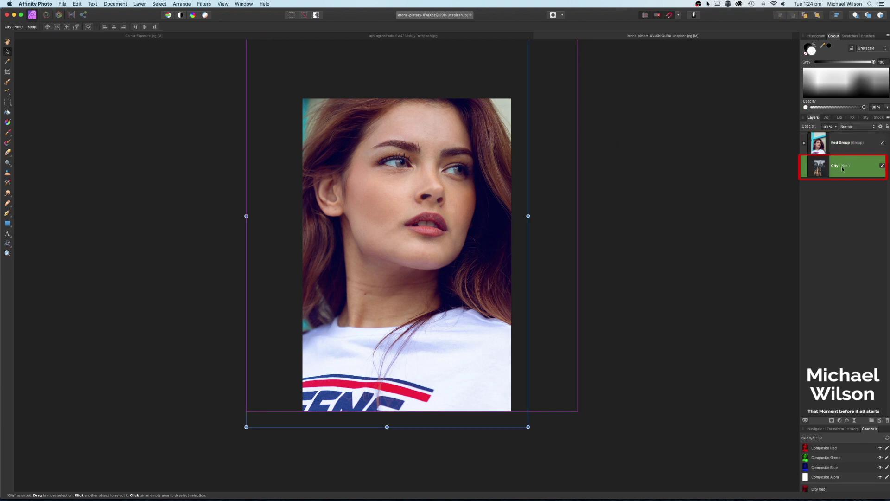
{"action": "key", "text": "super+g"}
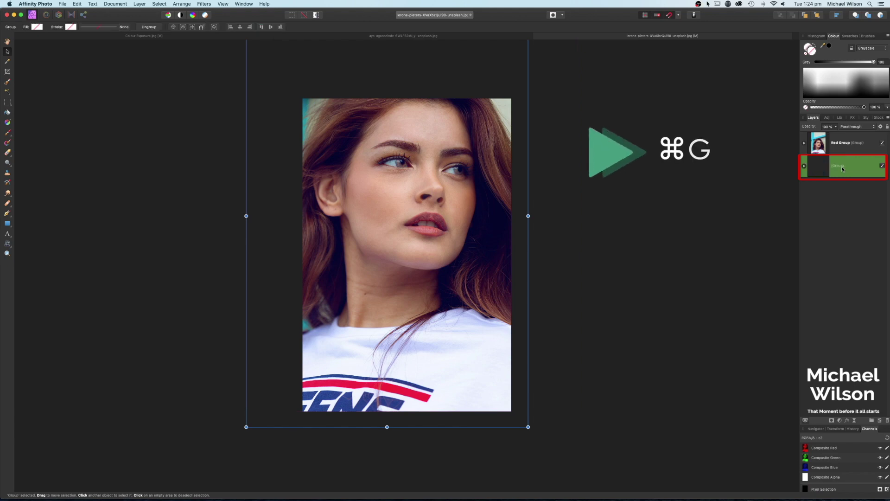
{"action": "double_click", "coordinate": [841, 166]}
{"action": "type", "text": "Cyan"}
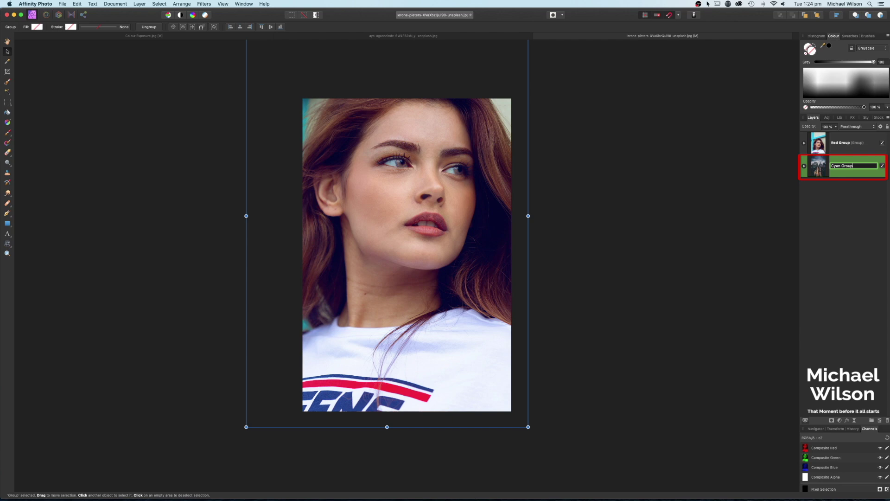
{"action": "type", "text": " Group"}
{"action": "key", "text": "Return"}
Expand Red Group and give it a red colour tag
{"action": "left_click", "coordinate": [841, 143]}
{"action": "left_click", "coordinate": [804, 142]}
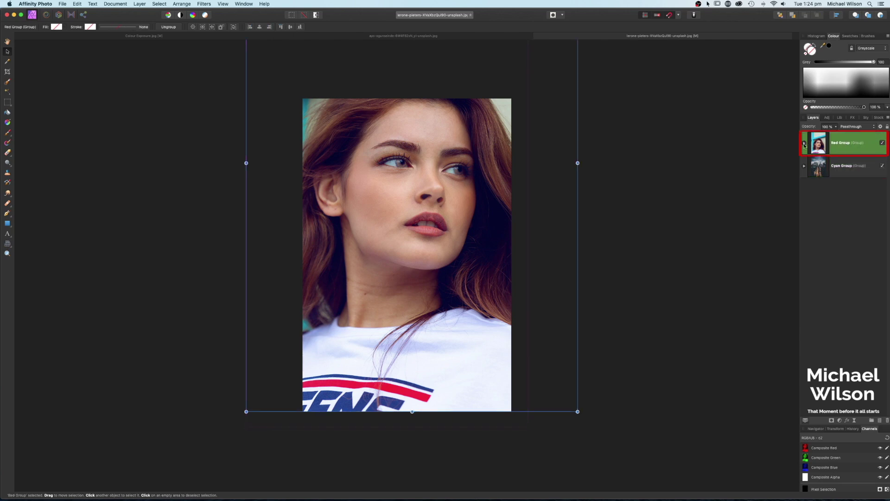
{"action": "right_click", "coordinate": [826, 147]}
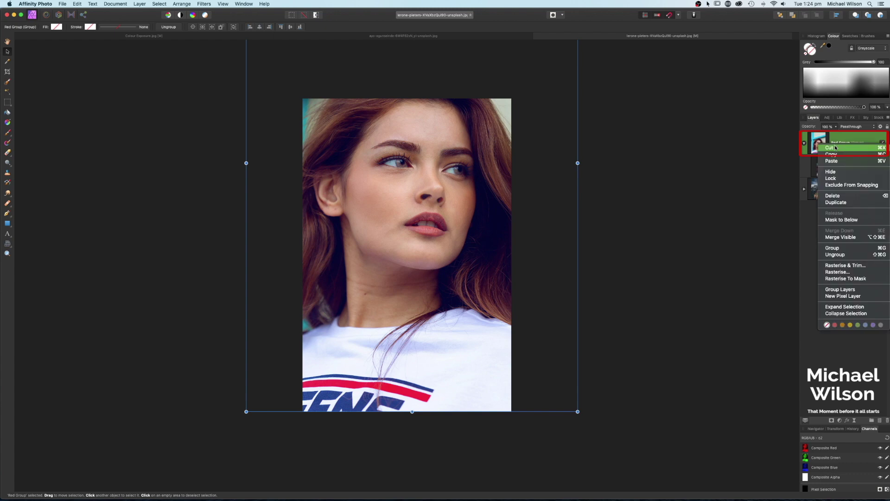
{"action": "left_click", "coordinate": [835, 325]}
Give Cyan Group a blue colour tag and expand it to show City
{"action": "left_click", "coordinate": [830, 189]}
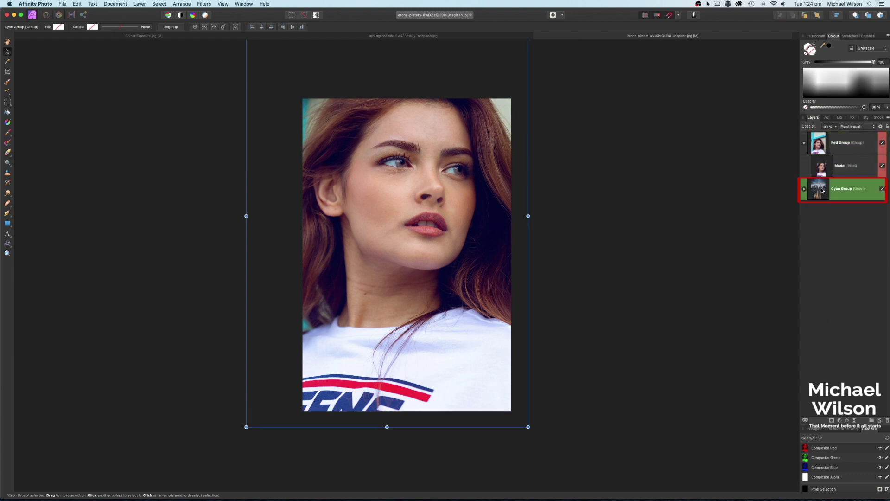
{"action": "right_click", "coordinate": [823, 190]}
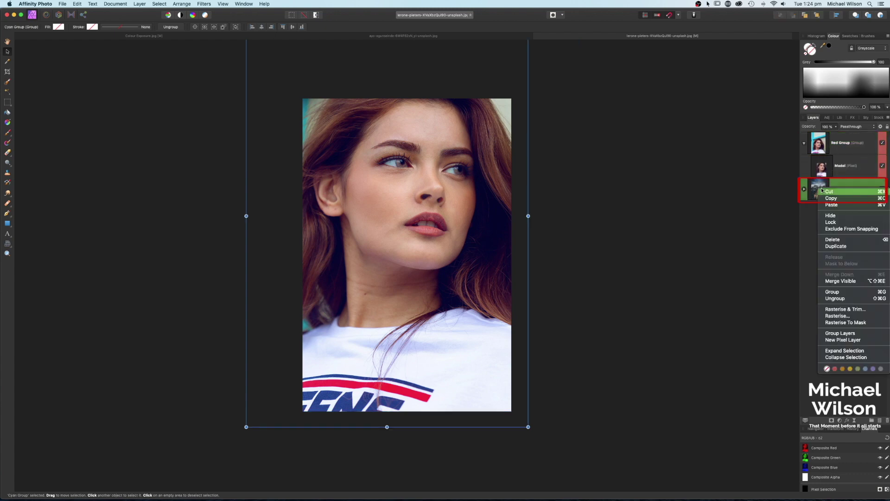
{"action": "left_click", "coordinate": [865, 369]}
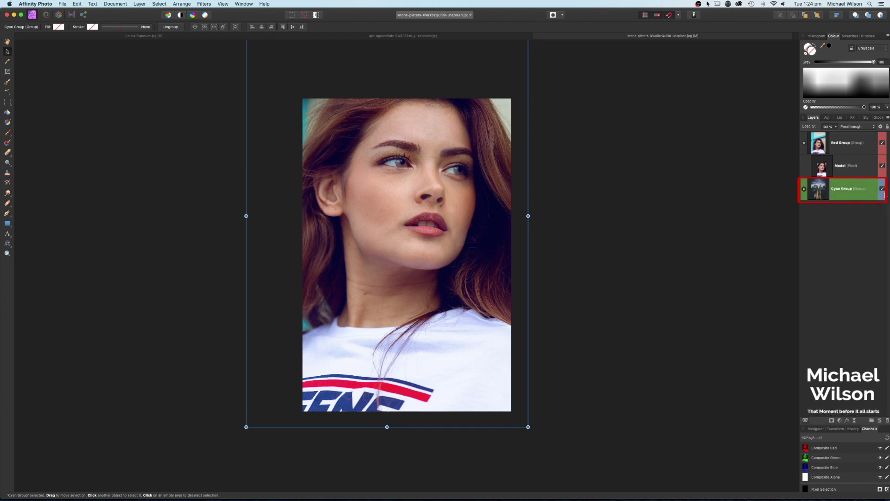
{"action": "left_click", "coordinate": [805, 189]}
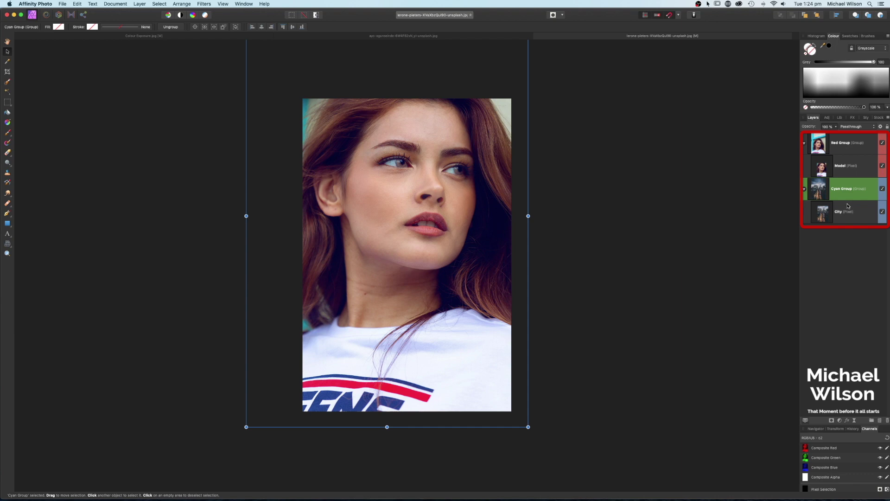
{"action": "left_click", "coordinate": [844, 148]}
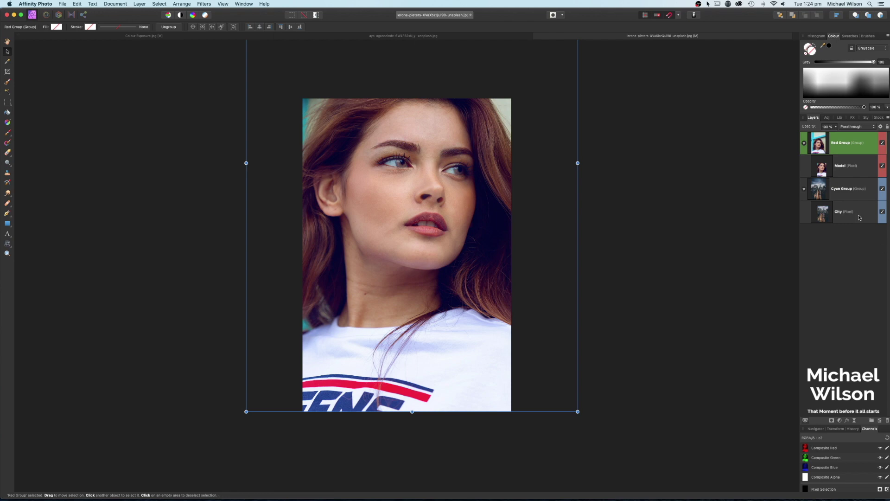
Add two white Fill layers, one in Red Group and one moved into Cyan Group above City
{"action": "left_click", "coordinate": [140, 4]}
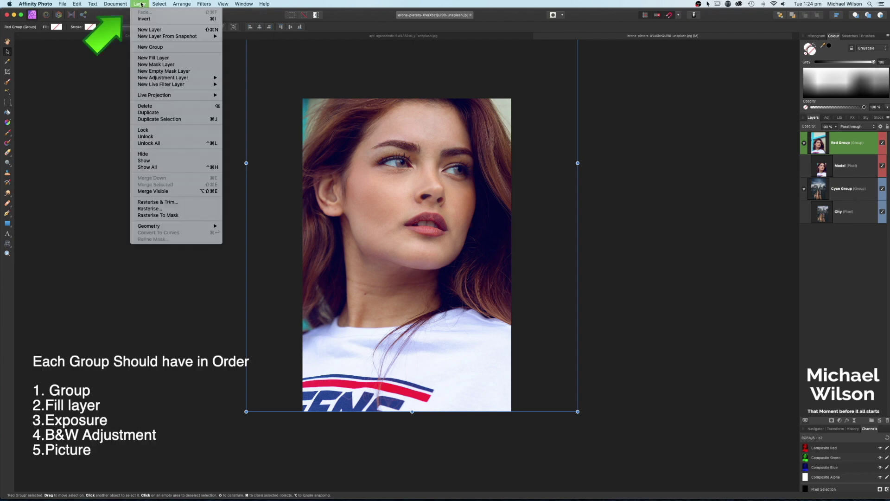
{"action": "left_click", "coordinate": [148, 58]}
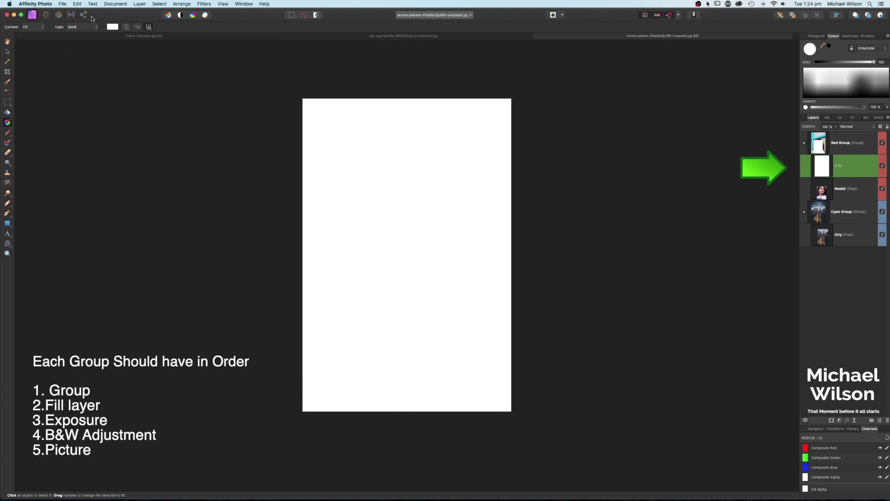
{"action": "left_click", "coordinate": [140, 4]}
{"action": "left_click", "coordinate": [148, 59]}
{"action": "left_click_drag", "start_coordinate": [848, 196], "coordinate": [846, 242]}
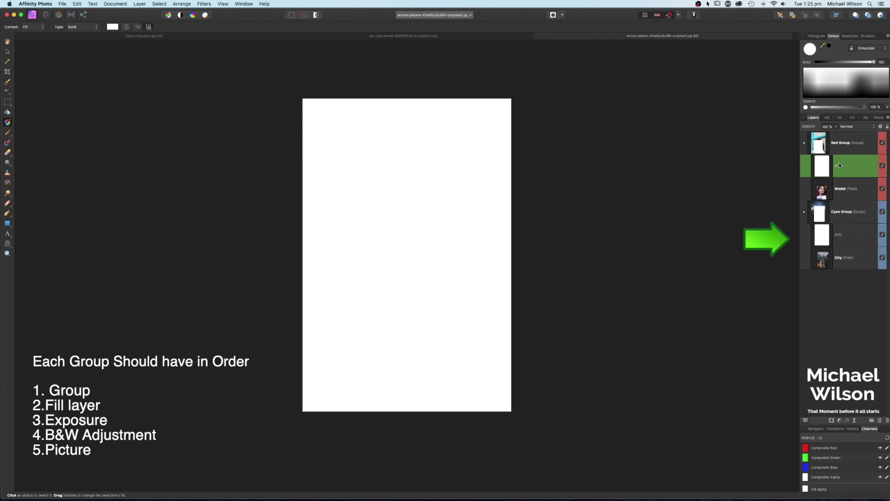
Add Exposure then Black & White adjustments below Red Group's Fill layer
{"action": "left_click", "coordinate": [840, 420]}
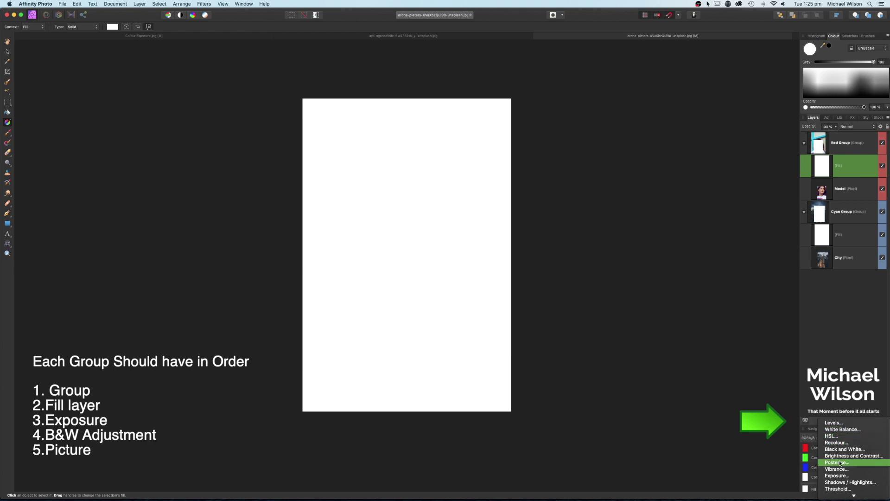
{"action": "left_click", "coordinate": [837, 476]}
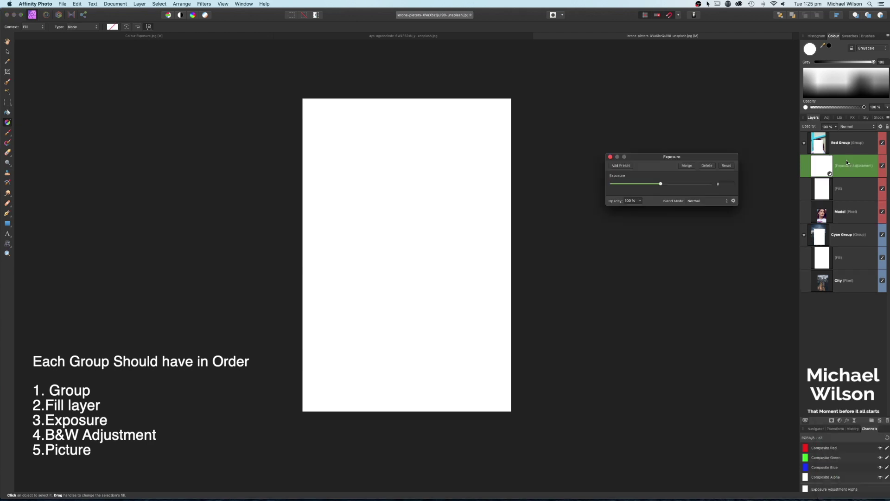
{"action": "left_click_drag", "start_coordinate": [847, 184], "coordinate": [848, 192]}
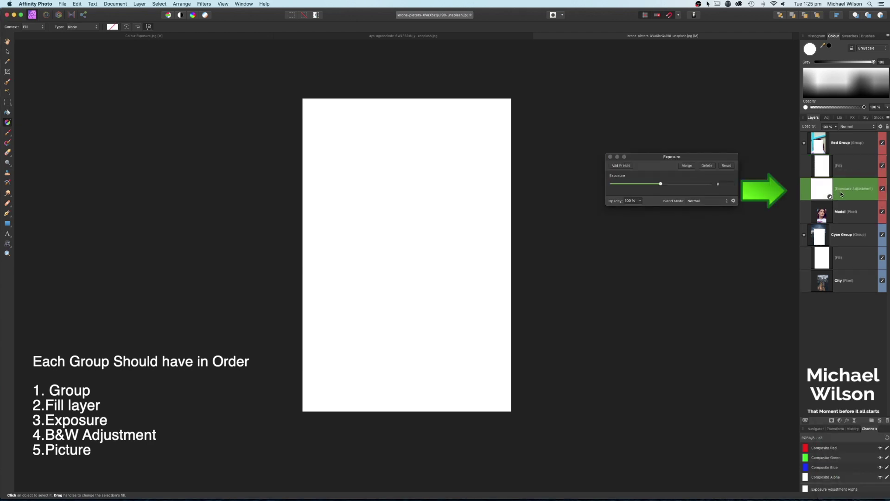
{"action": "left_click", "coordinate": [840, 421]}
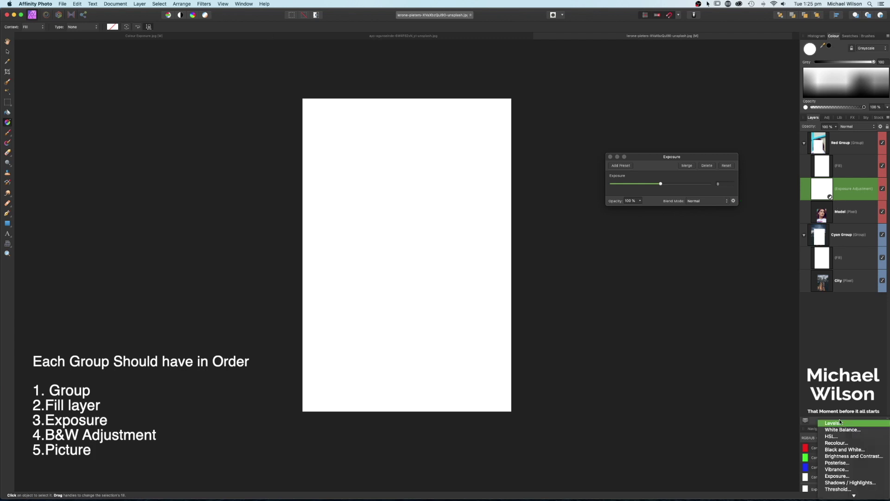
{"action": "left_click", "coordinate": [828, 449]}
{"action": "left_click_drag", "start_coordinate": [847, 190], "coordinate": [817, 225]}
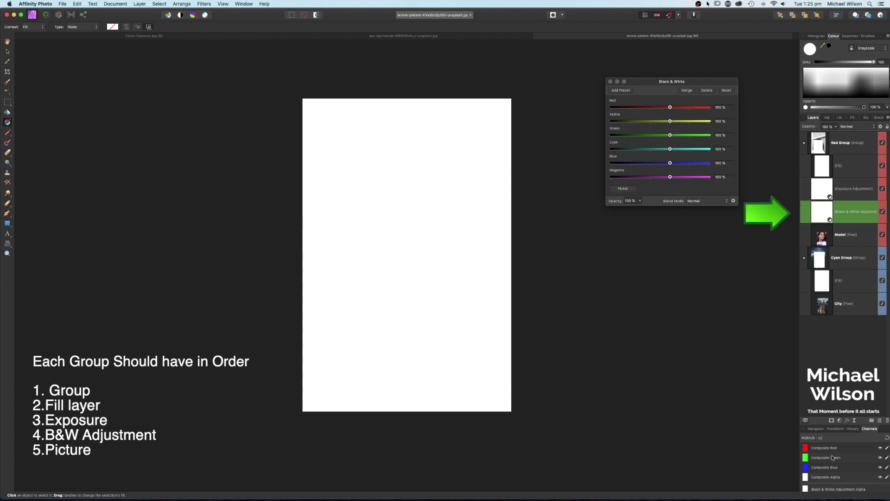
Add Exposure then Black & White adjustments below Cyan Group's Fill and verify both groups' order
{"action": "left_click", "coordinate": [842, 421]}
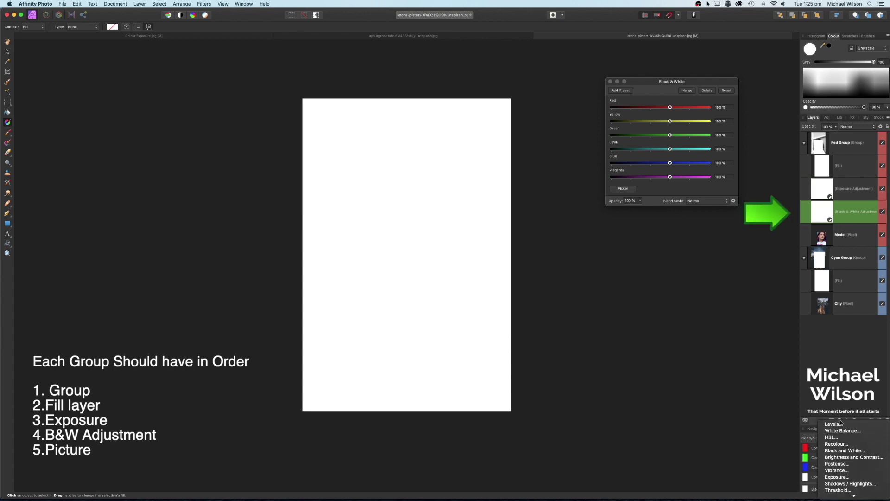
{"action": "left_click", "coordinate": [840, 477]}
{"action": "left_click_drag", "start_coordinate": [849, 218], "coordinate": [850, 315]}
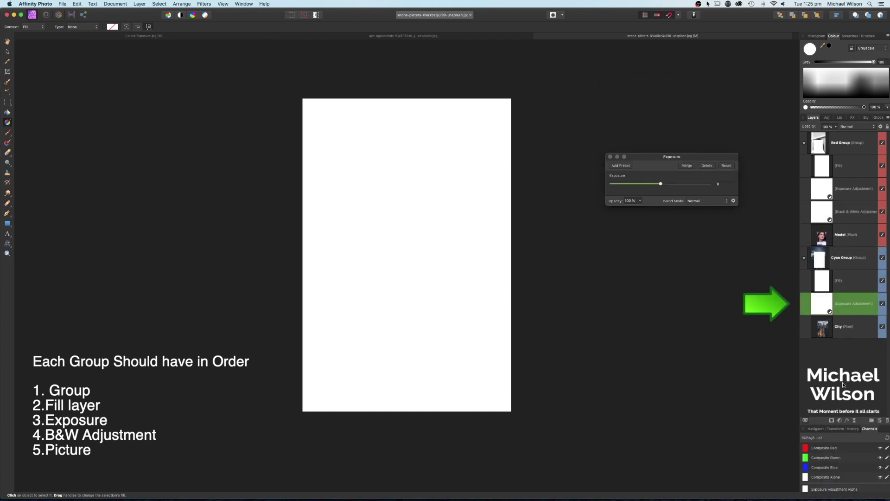
{"action": "left_click", "coordinate": [839, 421]}
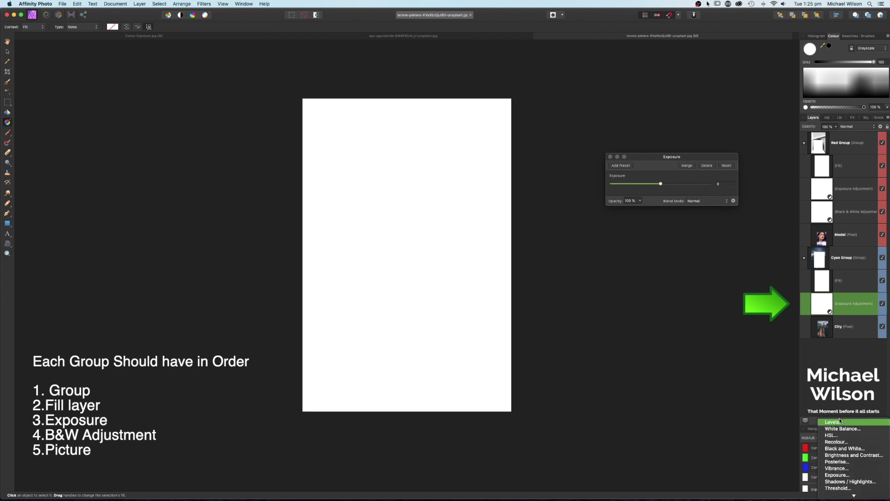
{"action": "left_click", "coordinate": [845, 449]}
{"action": "left_click_drag", "start_coordinate": [850, 303], "coordinate": [844, 337]}
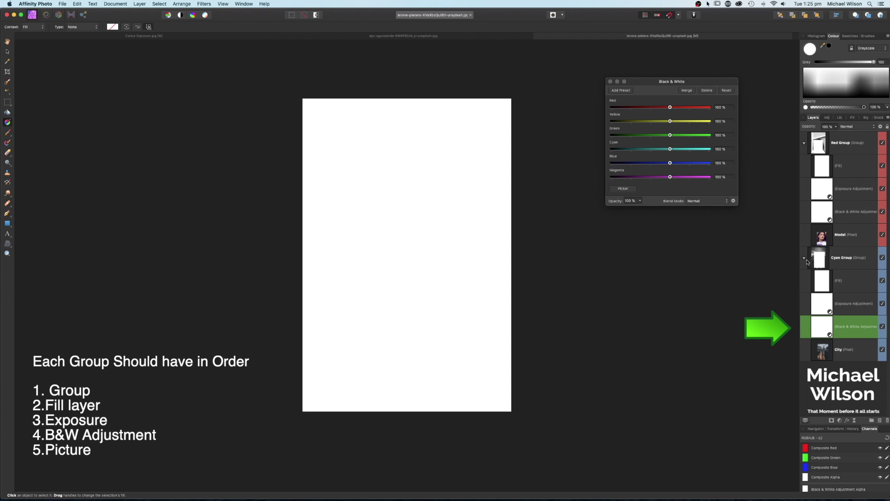
{"action": "left_click", "coordinate": [805, 260]}
{"action": "left_click", "coordinate": [806, 260]}
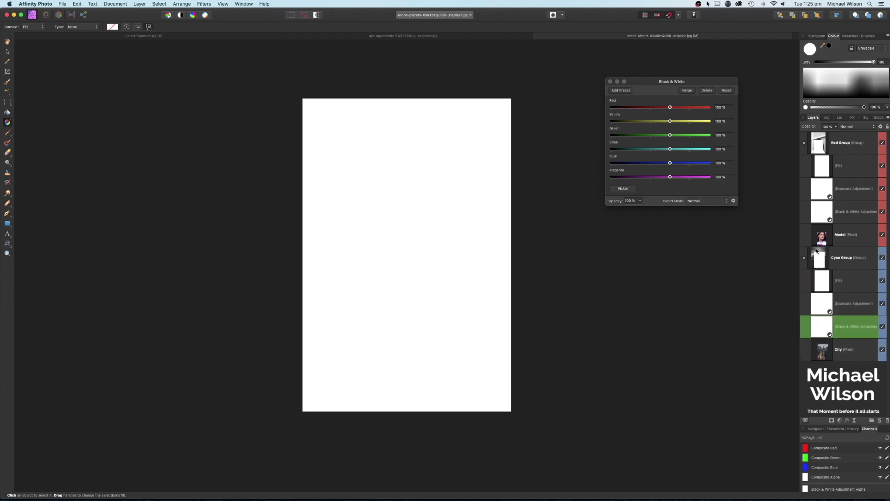
{"action": "left_click", "coordinate": [807, 145]}
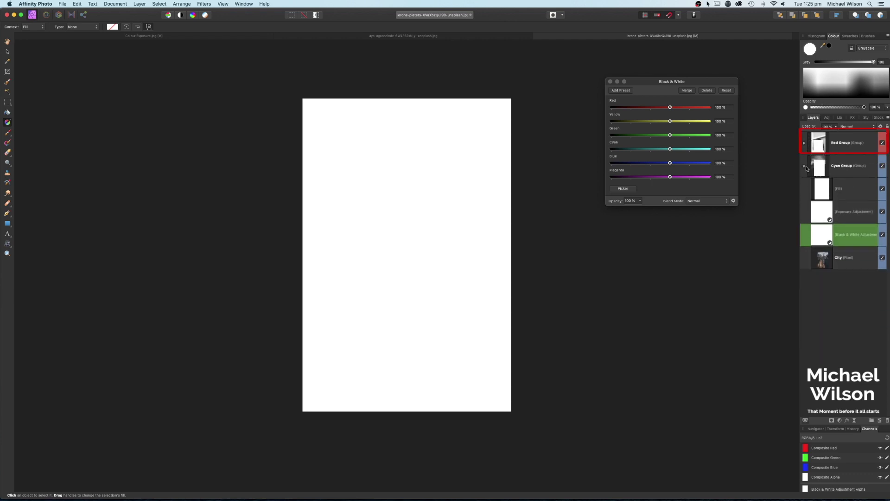
{"action": "left_click", "coordinate": [806, 167]}
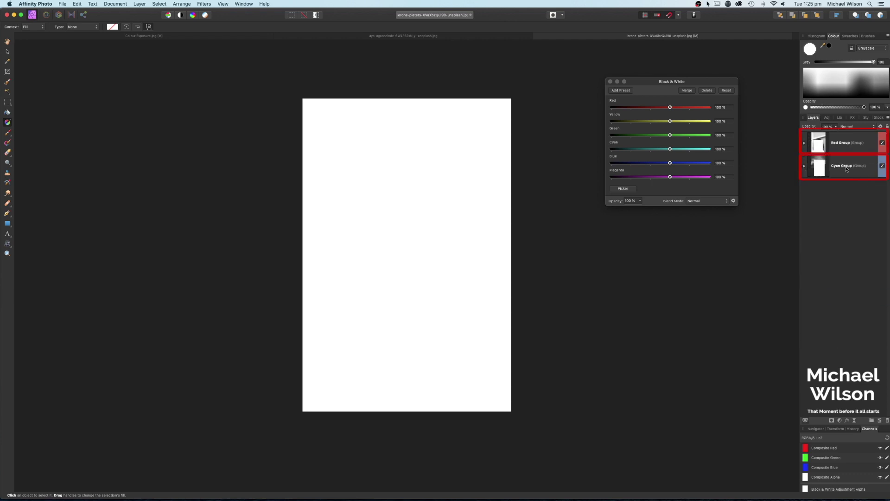
{"action": "left_click", "coordinate": [806, 145]}
Make Red Group's Fill layer a red swatch with the Colour blend mode
{"action": "left_click", "coordinate": [818, 167]}
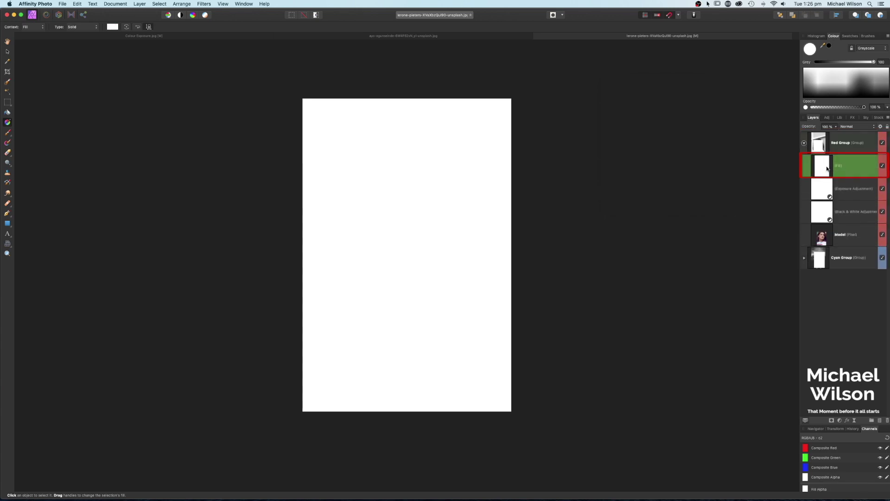
{"action": "left_click", "coordinate": [113, 28]}
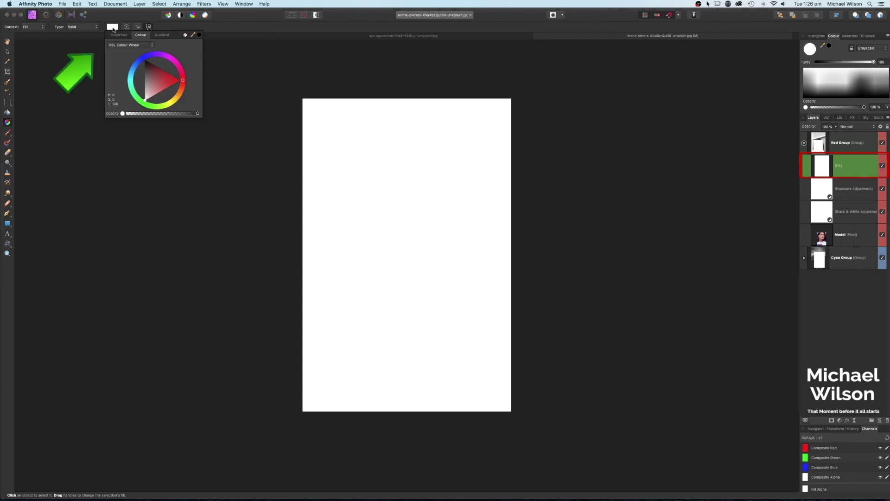
{"action": "left_click", "coordinate": [119, 36]}
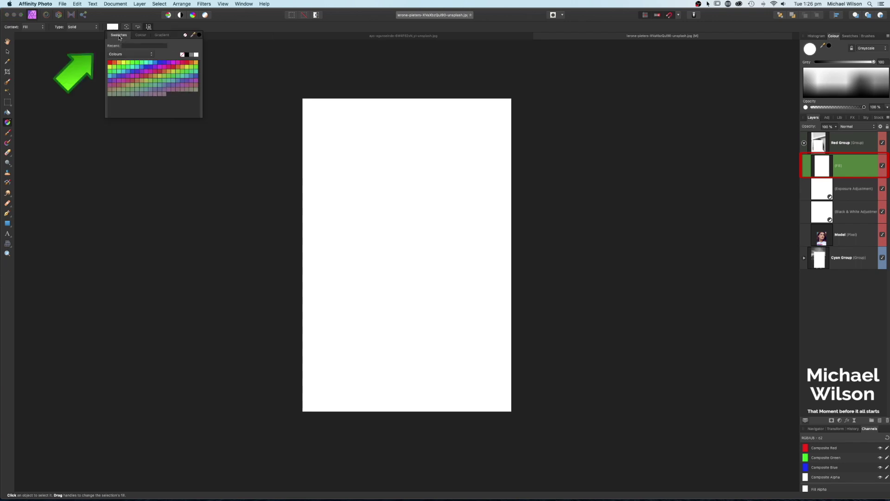
{"action": "left_click", "coordinate": [109, 63]}
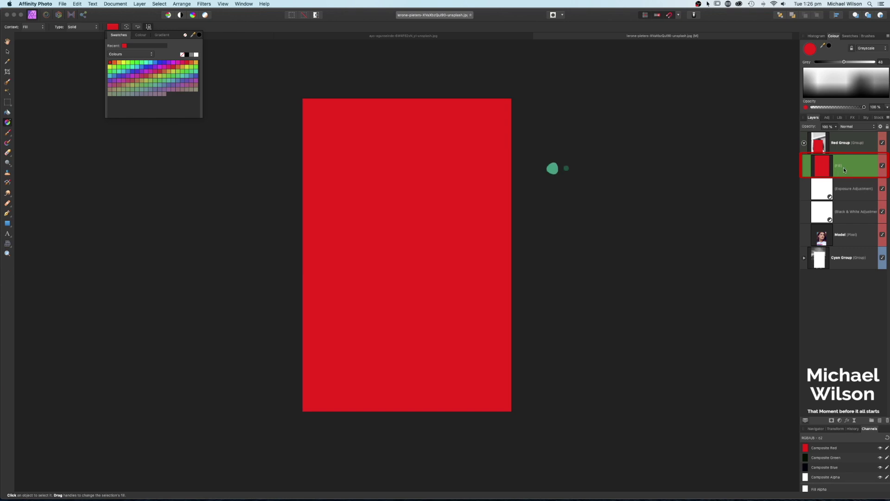
{"action": "left_click", "coordinate": [851, 126]}
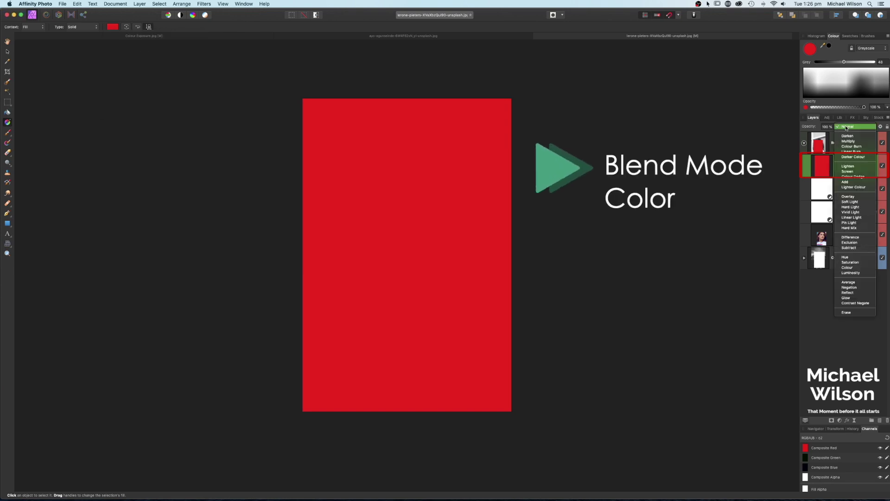
{"action": "left_click", "coordinate": [847, 268]}
{"action": "left_click", "coordinate": [805, 258]}
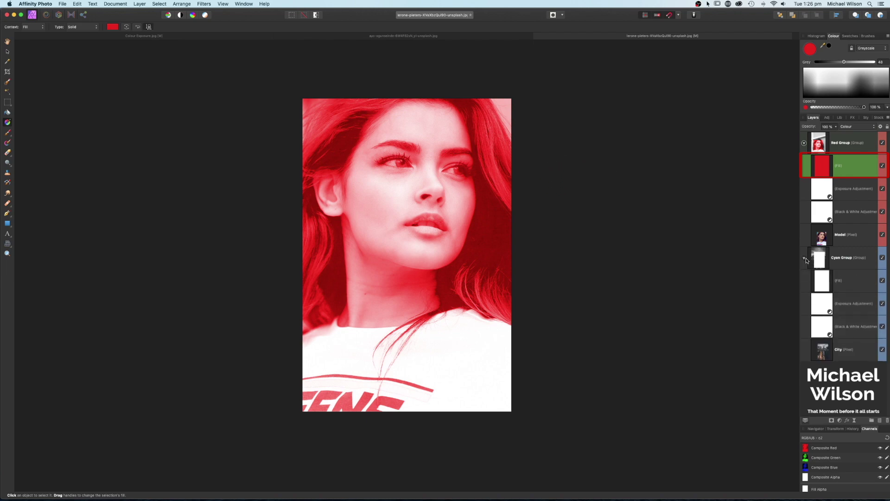
{"action": "left_click", "coordinate": [830, 282]}
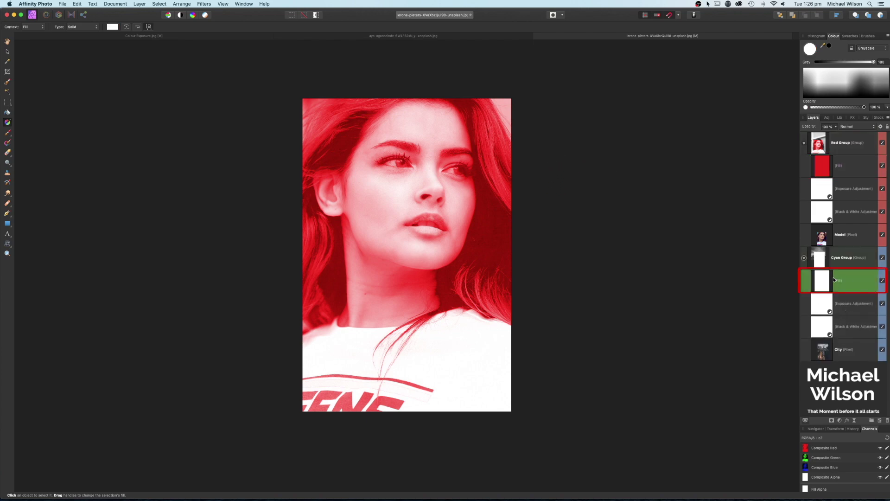
Change Cyan Group's Fill layer to a cyan swatch
{"action": "left_click", "coordinate": [113, 26]}
{"action": "left_click", "coordinate": [119, 36]}
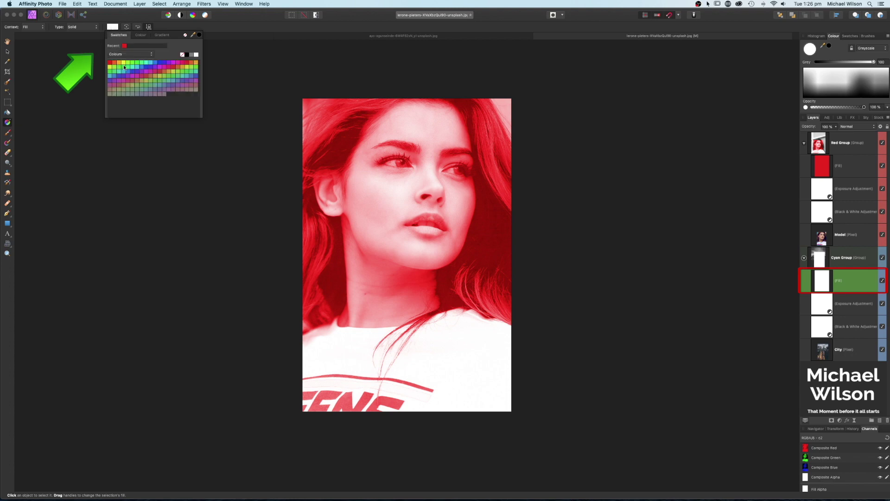
{"action": "left_click", "coordinate": [150, 64]}
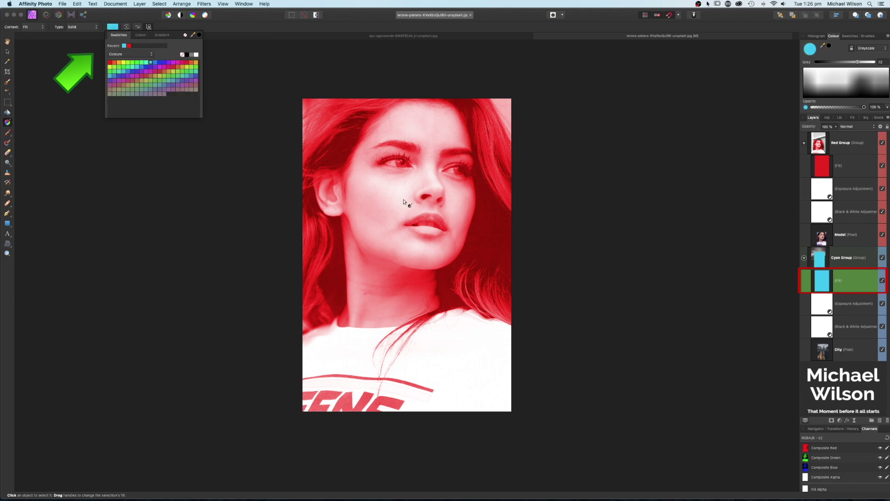
{"action": "left_click", "coordinate": [883, 144]}
{"action": "left_click", "coordinate": [883, 144]}
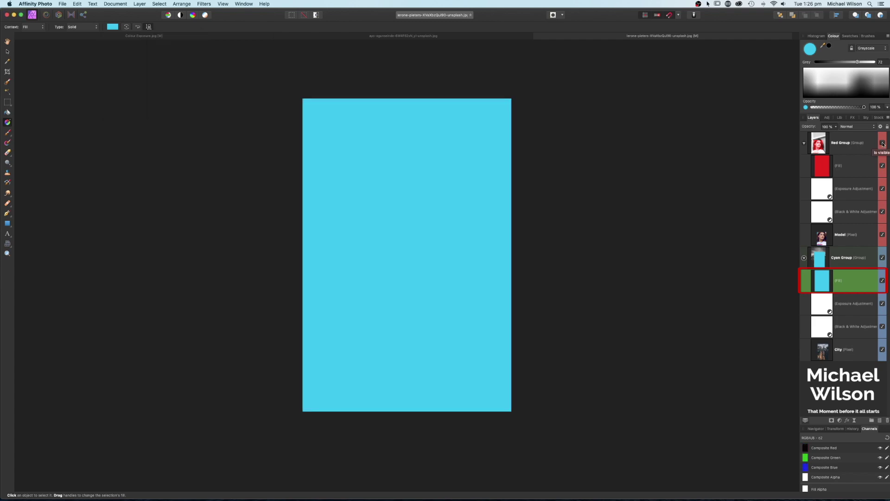
{"action": "left_click", "coordinate": [883, 144]}
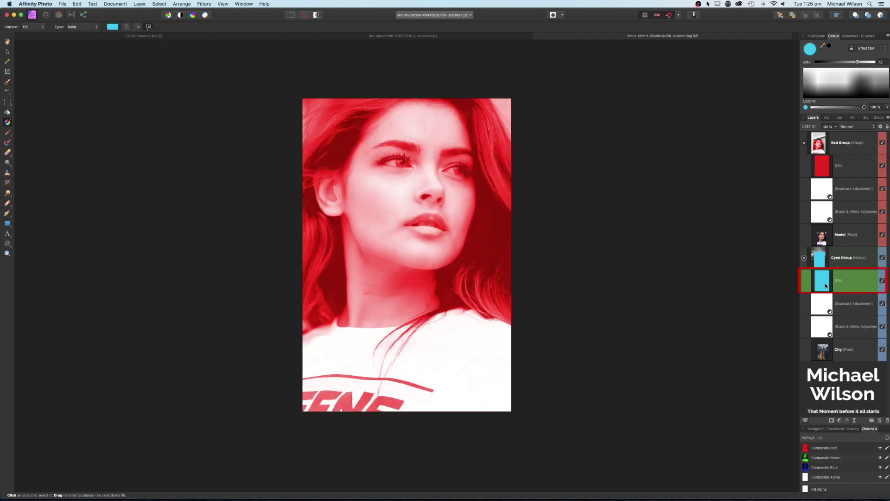
Set the cyan Fill's blend mode to Colour, previewing with Red Group hidden
{"action": "left_click", "coordinate": [851, 129]}
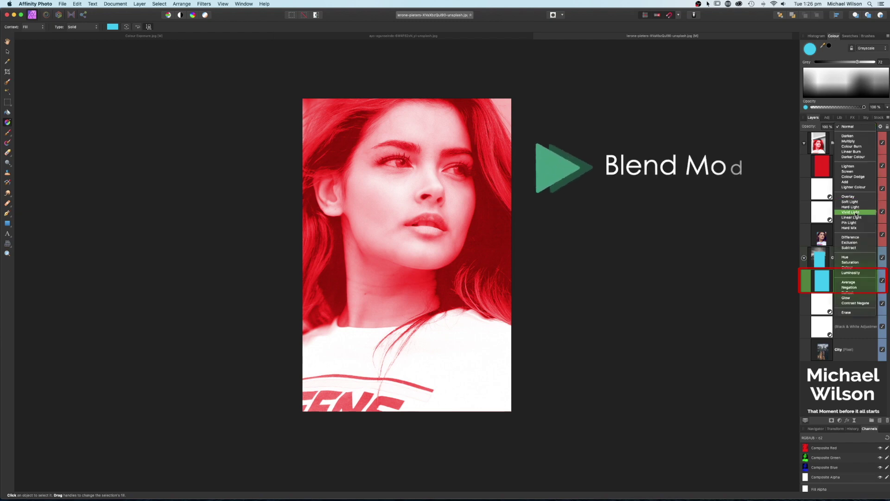
{"action": "left_click", "coordinate": [873, 202]}
{"action": "left_click", "coordinate": [883, 143]}
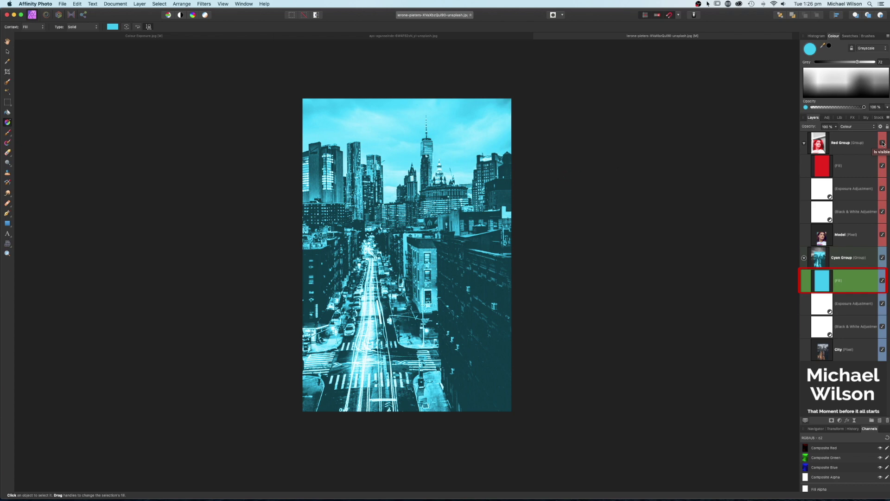
{"action": "left_click", "coordinate": [883, 143]}
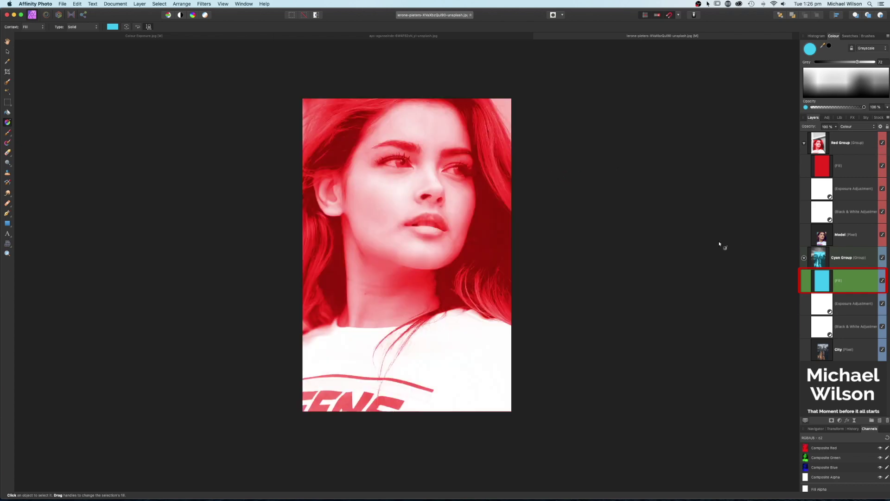
{"action": "left_click", "coordinate": [834, 146]}
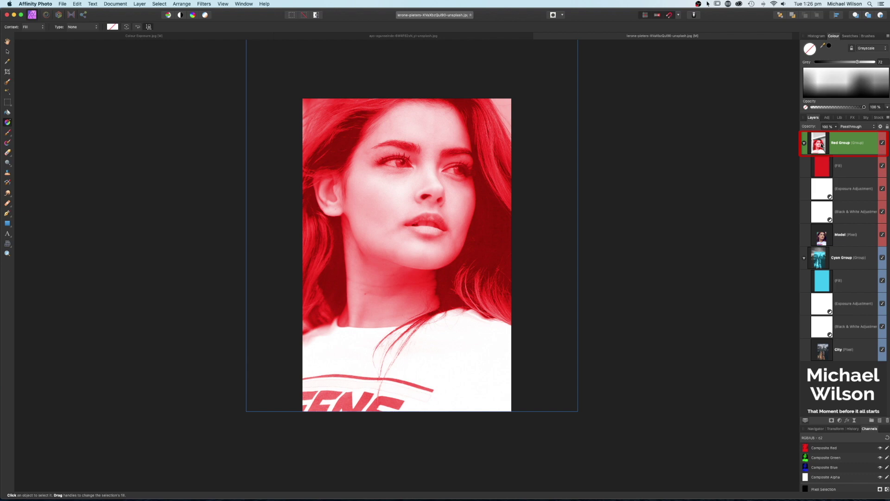
Switch Red Group's blend mode from Passthrough to Lighten and select its adjustments
{"action": "left_click", "coordinate": [851, 127]}
{"action": "left_click", "coordinate": [850, 176]}
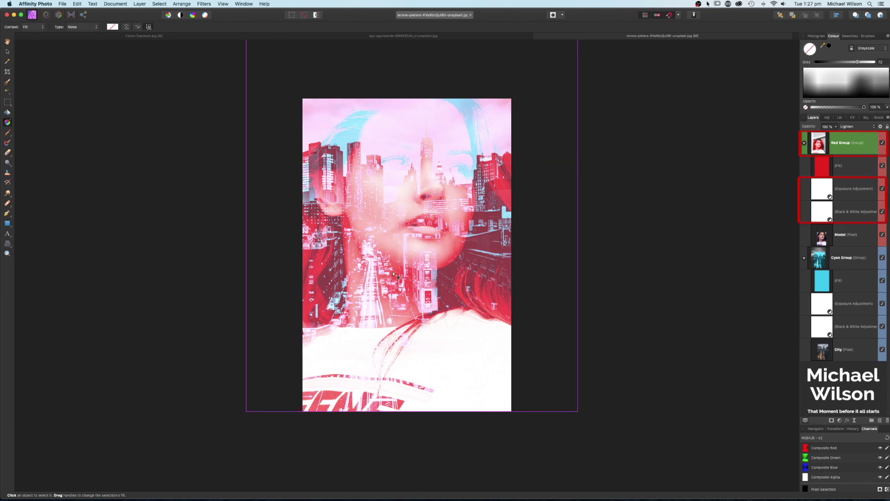
{"action": "left_click", "coordinate": [830, 212]}
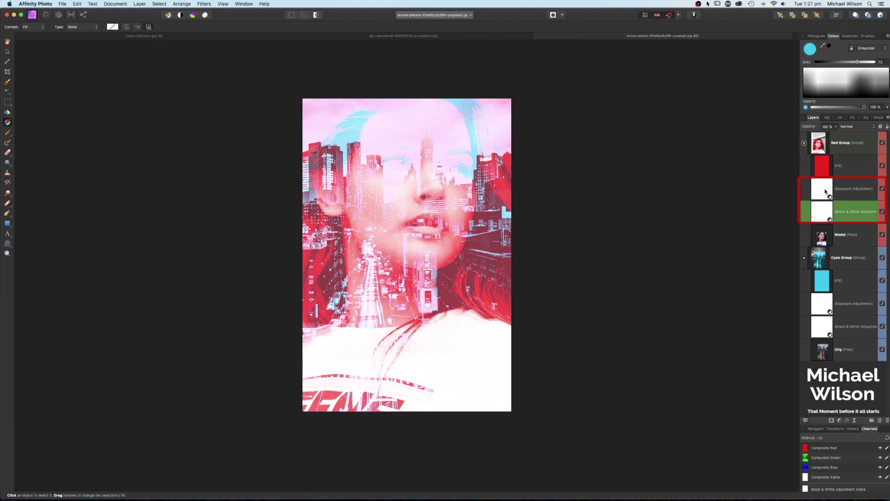
{"action": "left_click", "coordinate": [826, 191]}
{"action": "left_click", "coordinate": [824, 211]}
Lower the Exposure value on the Red Group's Exposure adjustment to darken it
{"action": "left_click", "coordinate": [823, 193]}
{"action": "double_click", "coordinate": [826, 192]}
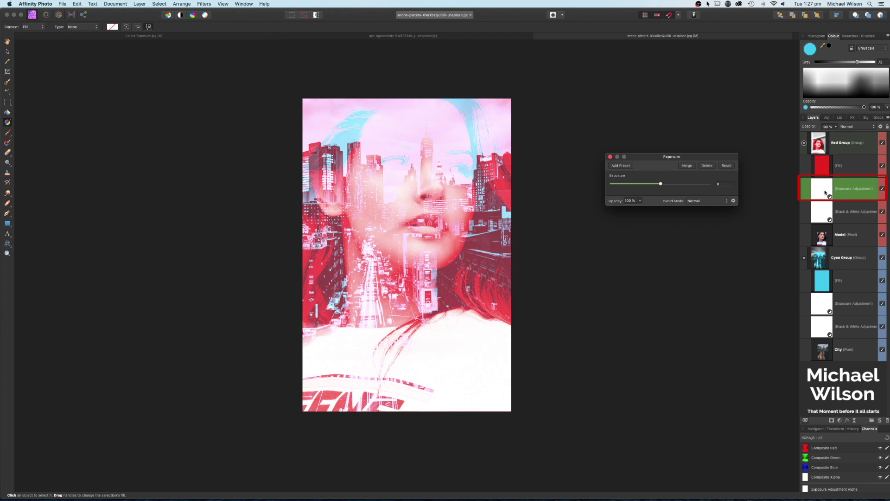
{"action": "left_click_drag", "start_coordinate": [715, 157], "coordinate": [714, 129]}
{"action": "left_click_drag", "start_coordinate": [660, 156], "coordinate": [646, 158]}
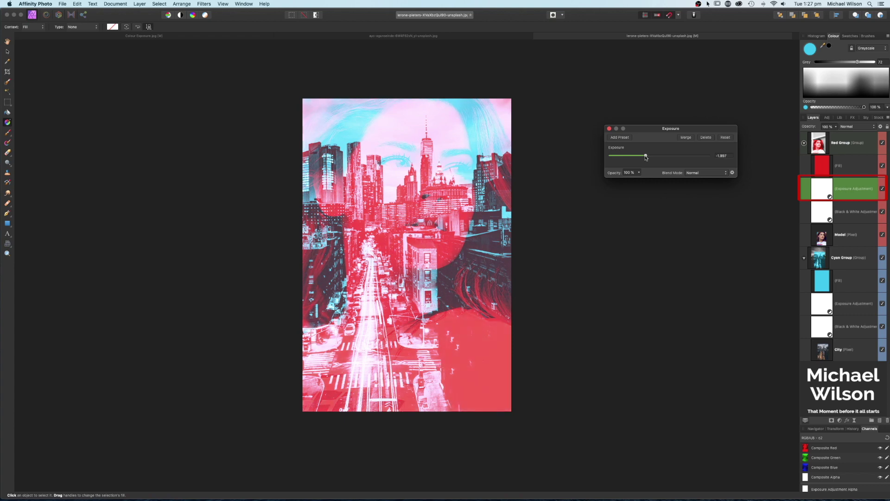
Retune the Red Group's Black & White mix to Red 84%, Cyan 170%, Blue 187%
{"action": "double_click", "coordinate": [826, 211]}
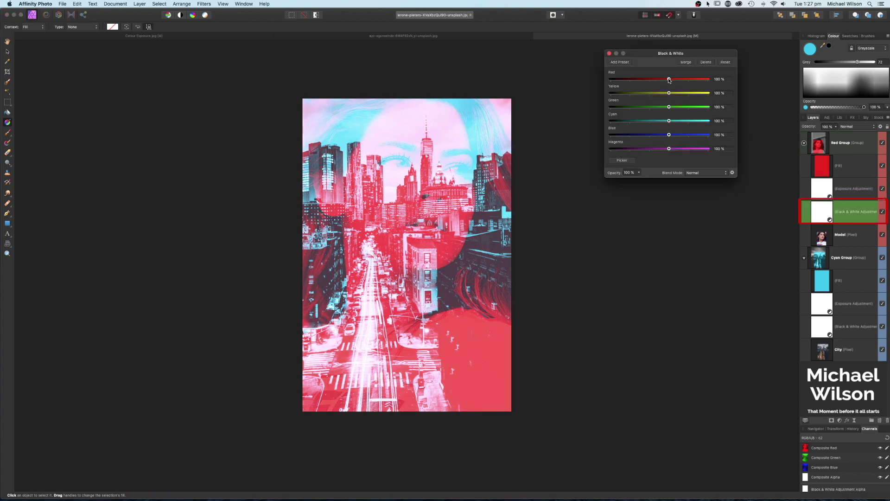
{"action": "mouse_move", "coordinate": [670, 80]}
{"action": "left_mouse_down"}
{"action": "mouse_move", "coordinate": [680, 81]}
{"action": "mouse_move", "coordinate": [669, 80]}
{"action": "left_mouse_up"}
{"action": "left_click_drag", "start_coordinate": [669, 122], "coordinate": [685, 136]}
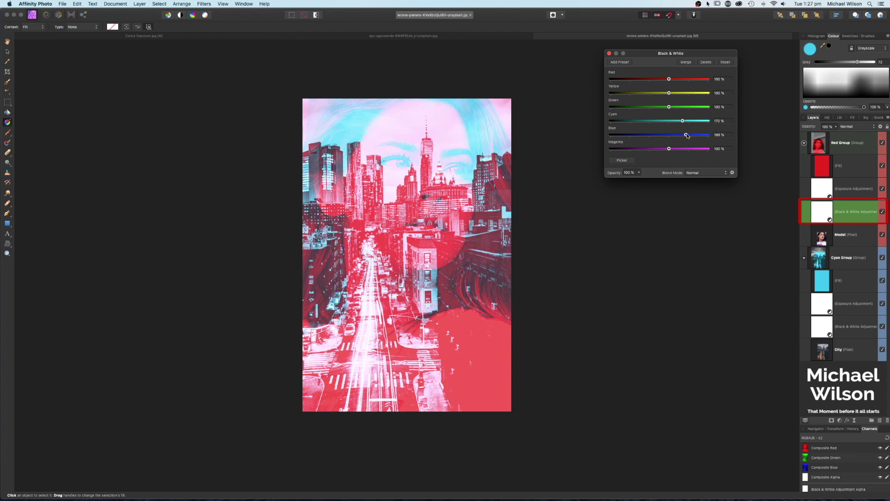
{"action": "left_click_drag", "start_coordinate": [671, 82], "coordinate": [664, 82]}
{"action": "left_click", "coordinate": [609, 54]}
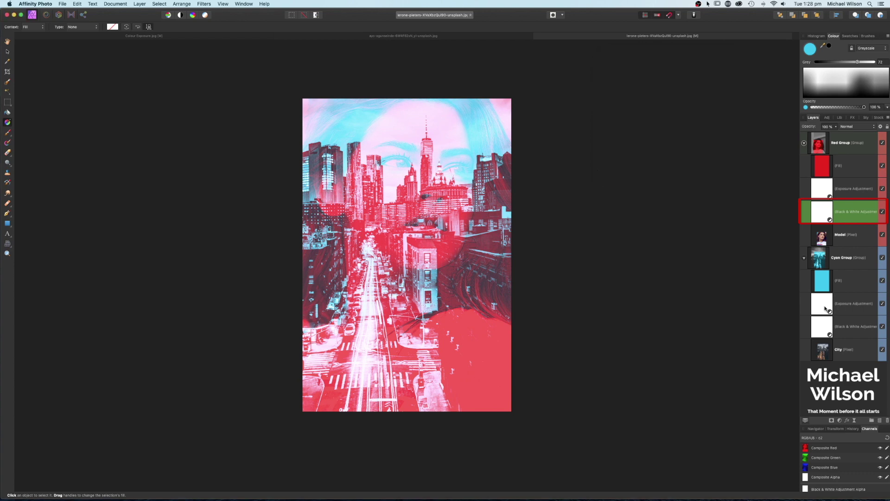
Set Cyan Group exposure to -0.503 and Black & White to Red 111%, Cyan 230%, Blue 231%
{"action": "double_click", "coordinate": [826, 309]}
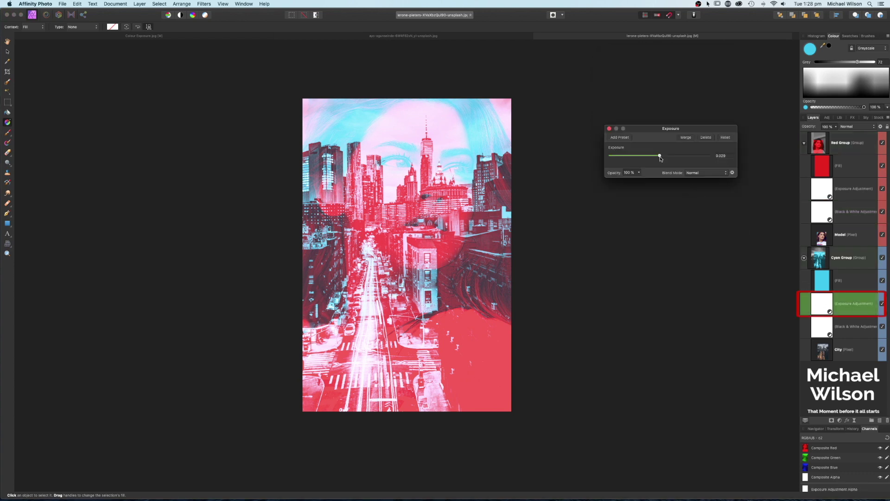
{"action": "left_click_drag", "start_coordinate": [661, 157], "coordinate": [657, 156]}
{"action": "double_click", "coordinate": [823, 323]}
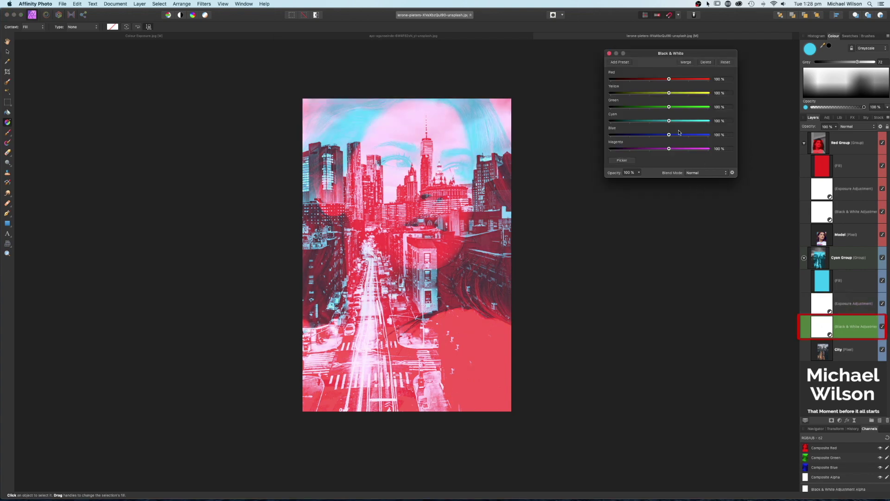
{"action": "left_click_drag", "start_coordinate": [658, 81], "coordinate": [666, 82]}
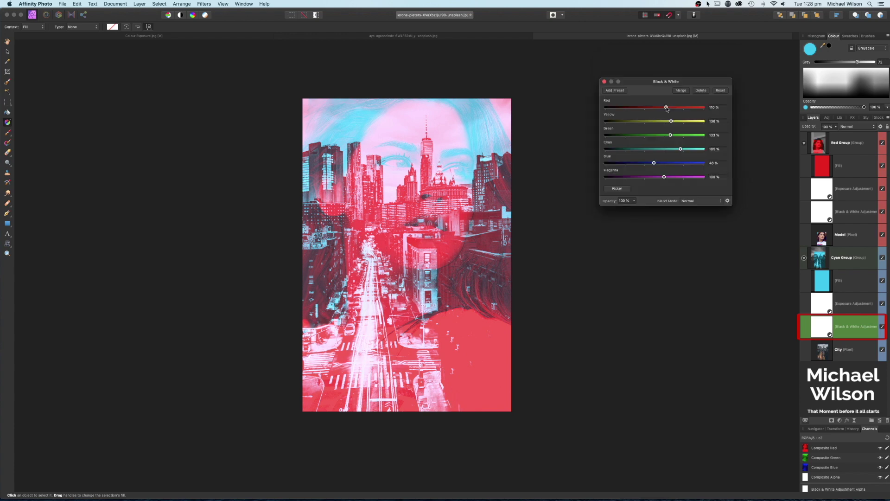
{"action": "left_click_drag", "start_coordinate": [666, 109], "coordinate": [688, 162]}
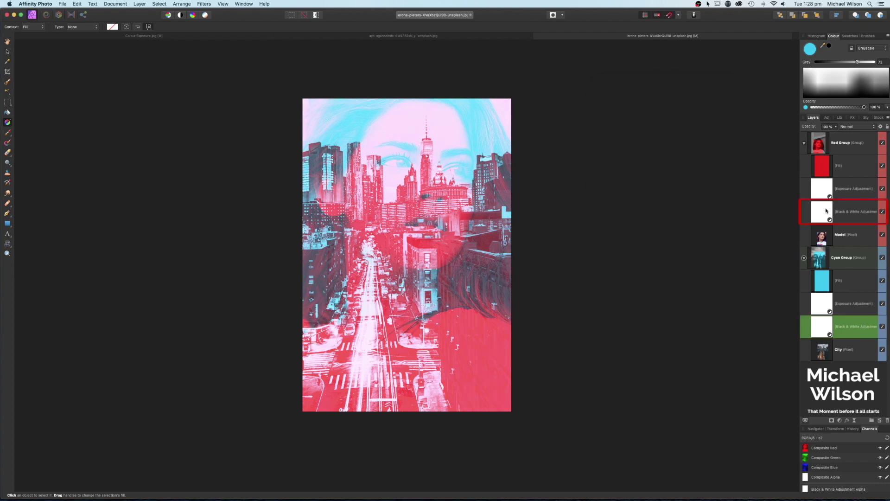
{"action": "double_click", "coordinate": [826, 211]}
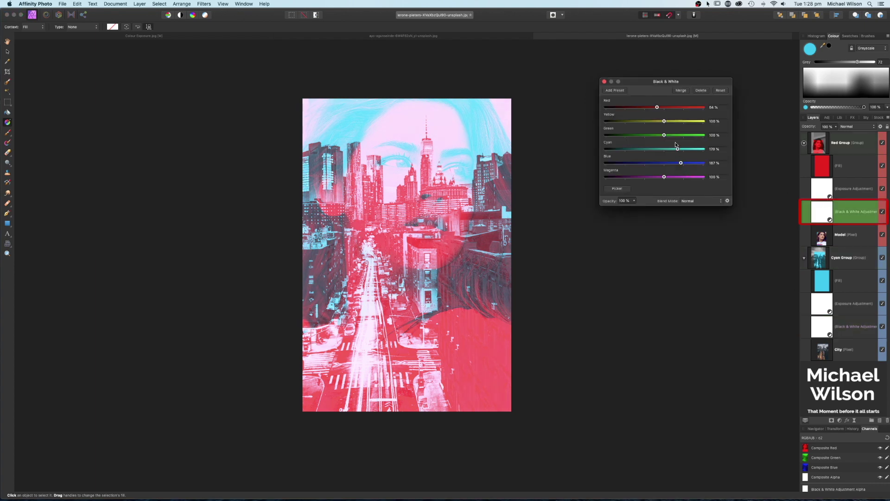
Set the Red Group's Black & White Cyan to 242% and Red to 76%, ready for brushing
{"action": "left_click_drag", "start_coordinate": [678, 149], "coordinate": [692, 149]}
{"action": "mouse_move", "coordinate": [658, 107]}
{"action": "left_mouse_down"}
{"action": "mouse_move", "coordinate": [669, 109]}
{"action": "mouse_move", "coordinate": [650, 108]}
{"action": "left_mouse_up"}
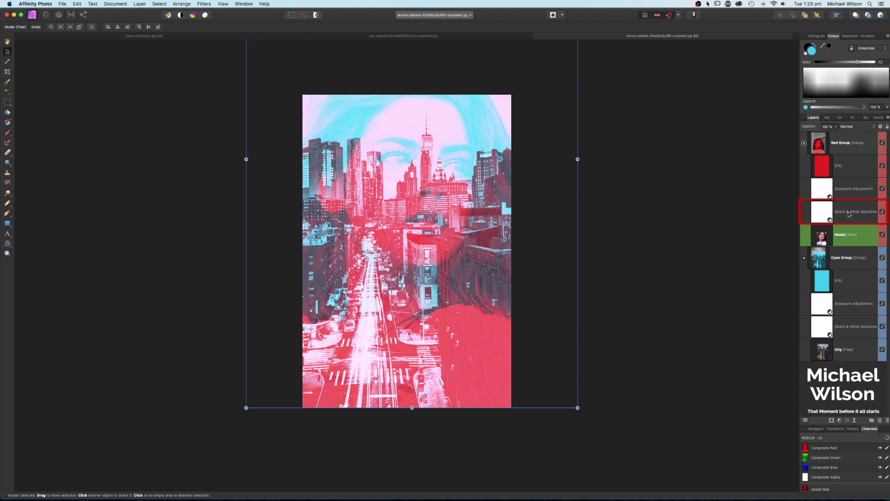
{"action": "left_click", "coordinate": [845, 214]}
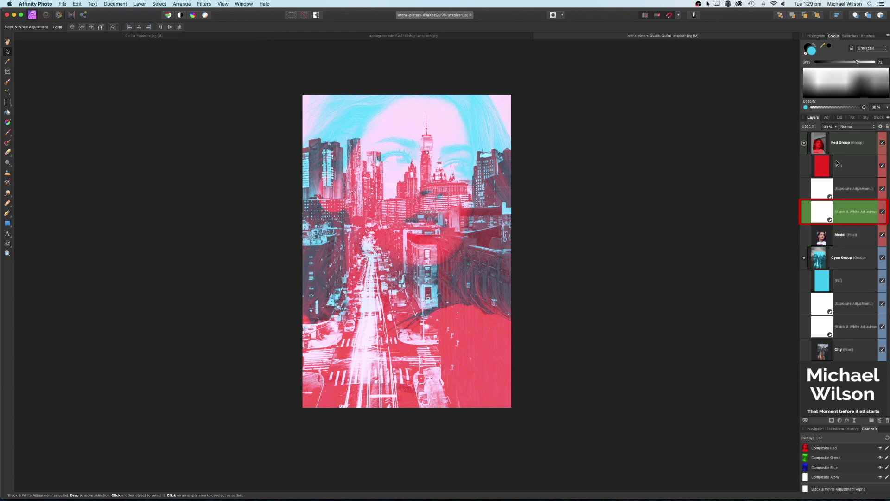
{"action": "left_click", "coordinate": [7, 133]}
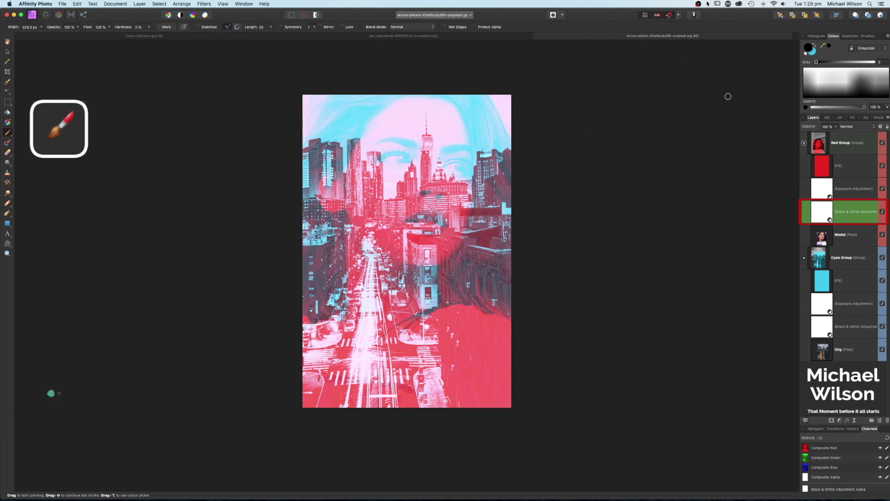
Paint soft black strokes on the Red Group's Black & White mask over the model's eyes
{"action": "key", "text": "d"}
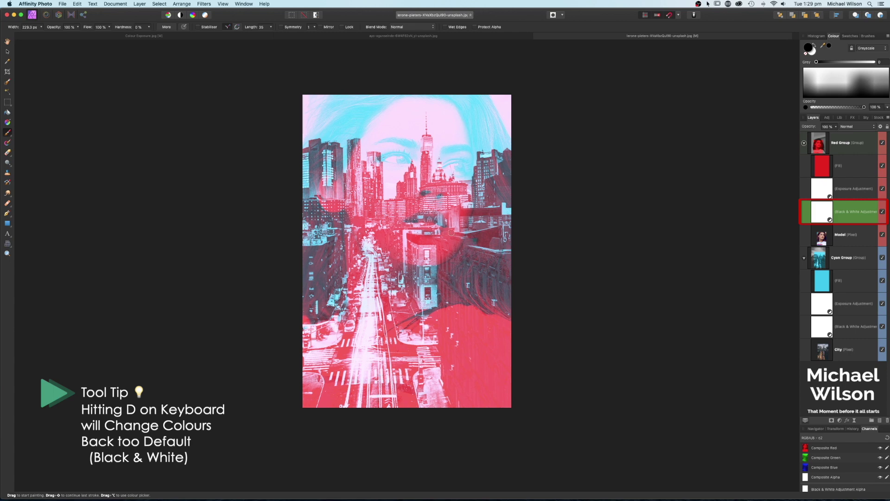
{"action": "key", "text": "super+plus"}
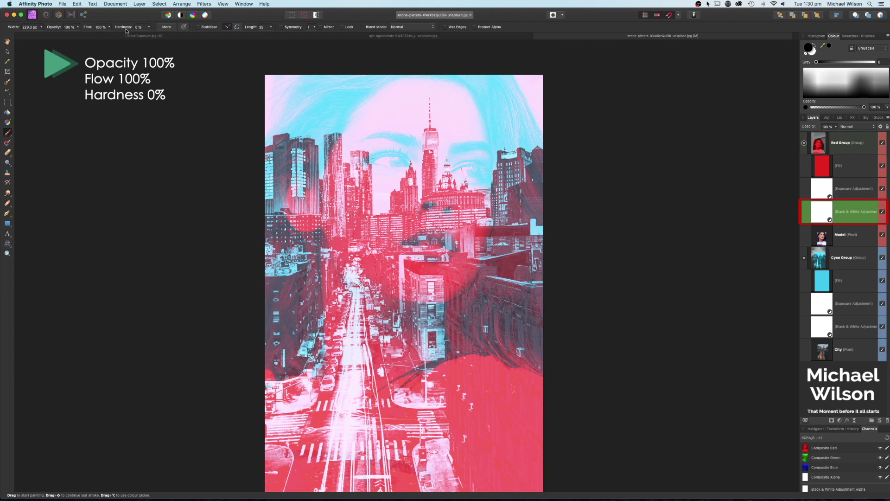
{"action": "mouse_move", "coordinate": [419, 199]}
{"action": "left_mouse_down"}
{"action": "mouse_move", "coordinate": [421, 168]}
{"action": "mouse_move", "coordinate": [386, 160]}
{"action": "mouse_move", "coordinate": [396, 153]}
{"action": "mouse_move", "coordinate": [378, 161]}
{"action": "mouse_move", "coordinate": [407, 162]}
{"action": "mouse_move", "coordinate": [389, 156]}
{"action": "left_mouse_up"}
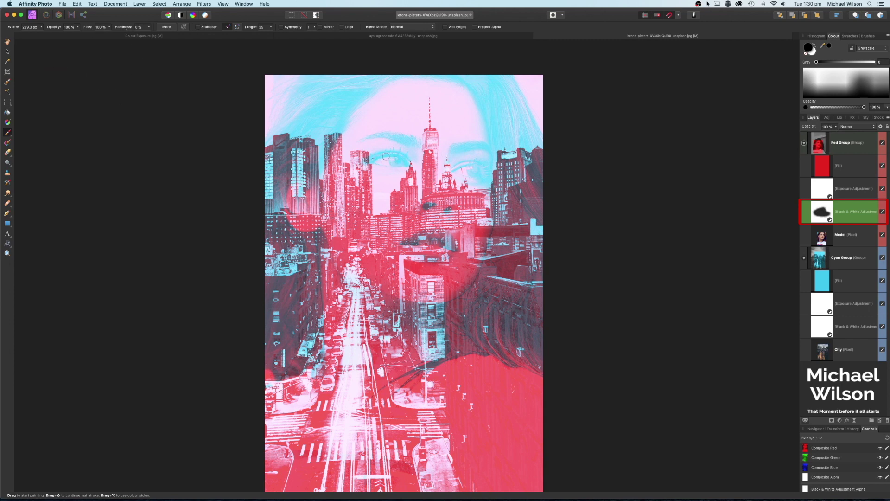
{"action": "left_click_drag", "start_coordinate": [479, 178], "coordinate": [456, 168]}
Centre the Model photo layer and scale it up over the cityscape
{"action": "left_click", "coordinate": [825, 241]}
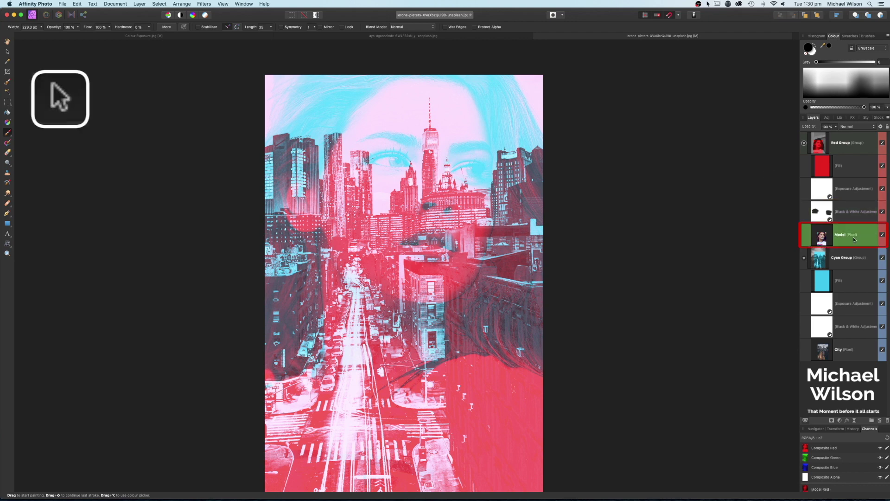
{"action": "key", "text": "super+minus"}
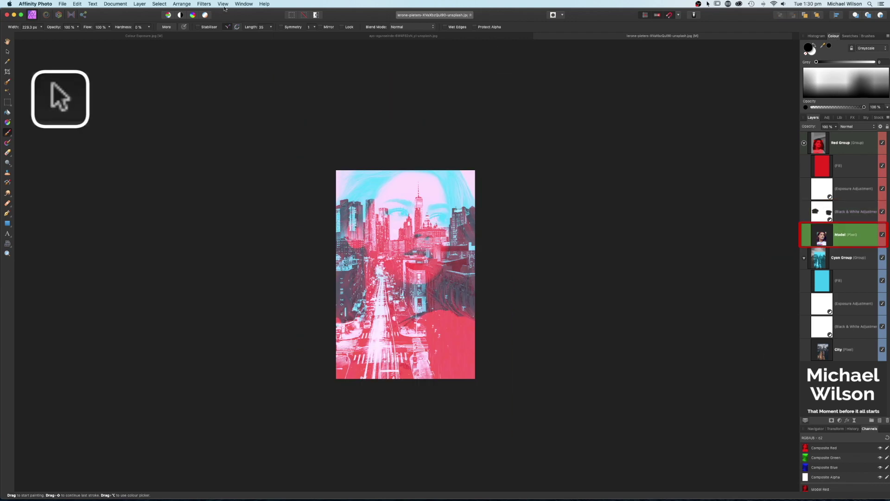
{"action": "key", "text": "v"}
{"action": "left_click_drag", "start_coordinate": [500, 175], "coordinate": [490, 169]}
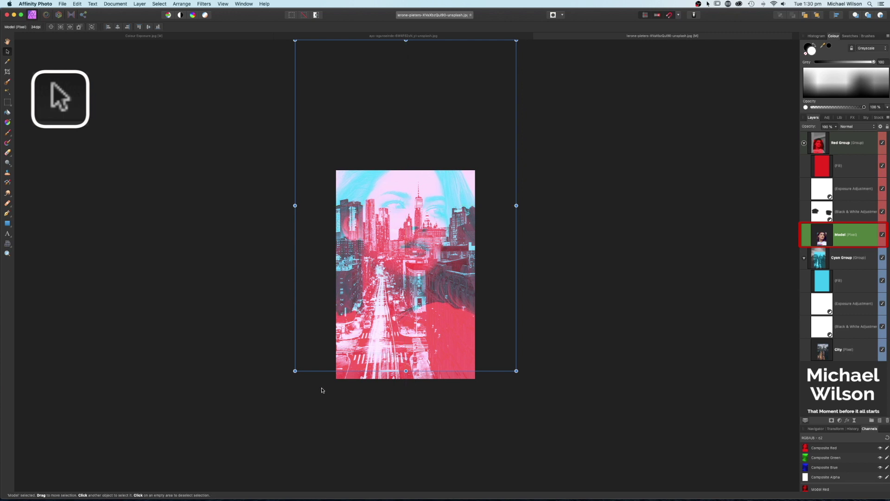
{"action": "left_click_drag", "start_coordinate": [295, 371], "coordinate": [287, 384]}
{"action": "left_click", "coordinate": [261, 272]}
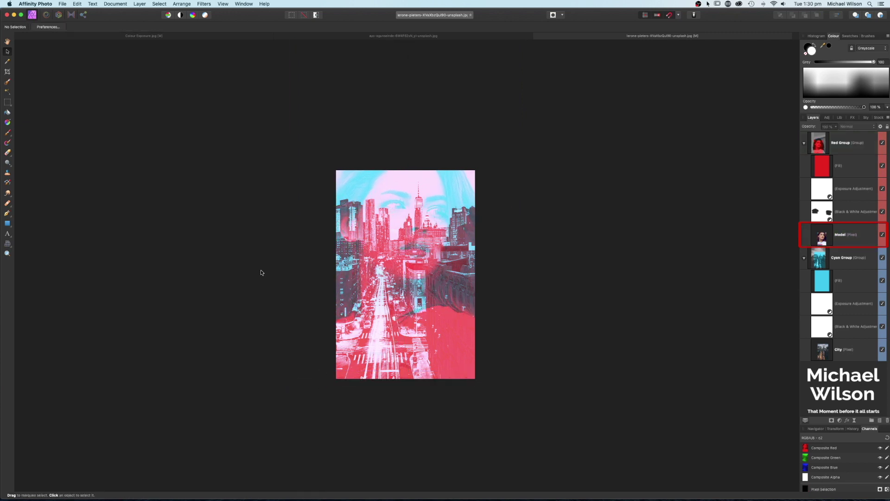
Collapse the Red Group and Cyan Group in the Layers panel
{"action": "key", "text": "super+equal"}
{"action": "key", "text": "super+equal"}
{"action": "key", "text": "super+minus"}
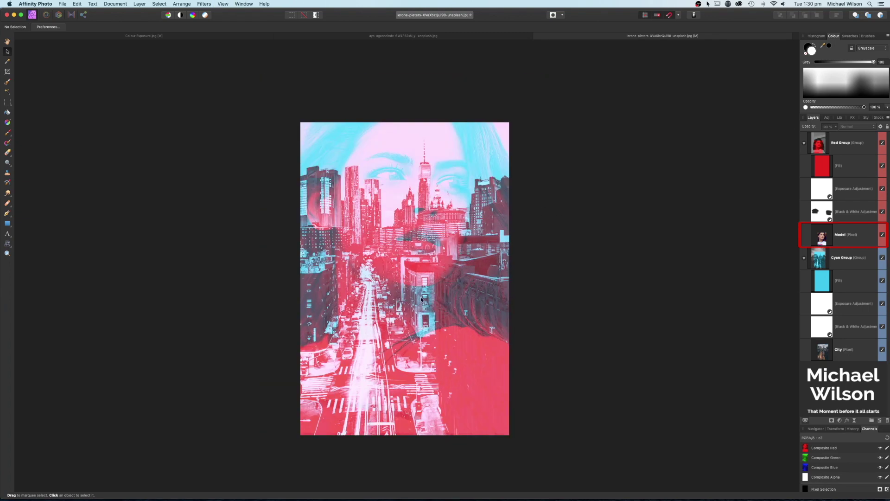
{"action": "left_click", "coordinate": [805, 143]}
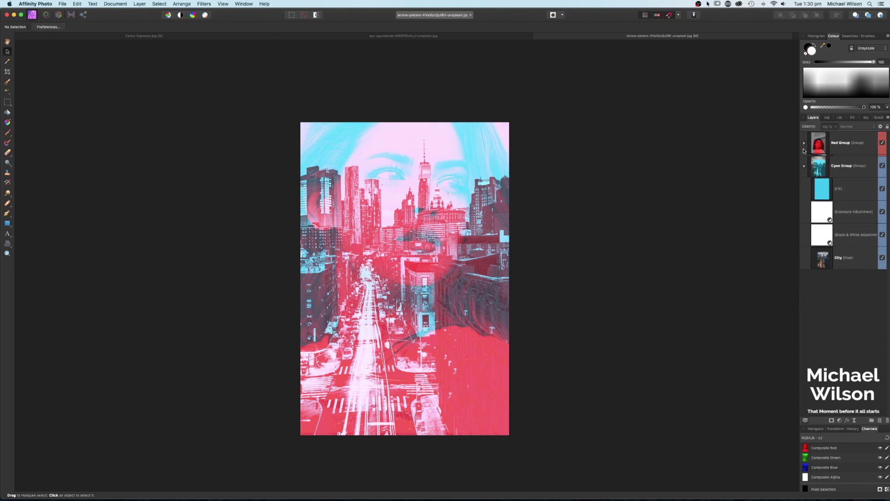
{"action": "left_click", "coordinate": [805, 166]}
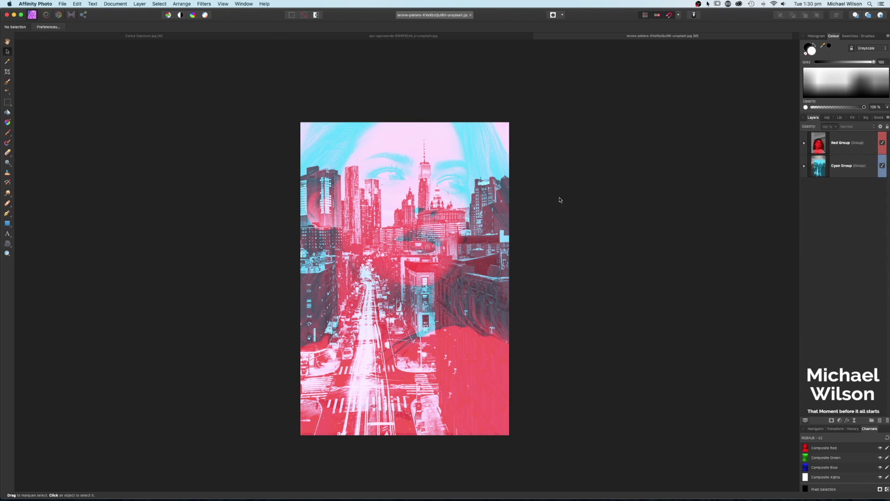
Add a large 'NEW YORK' artistic text object on the image
{"action": "left_click", "coordinate": [8, 234]}
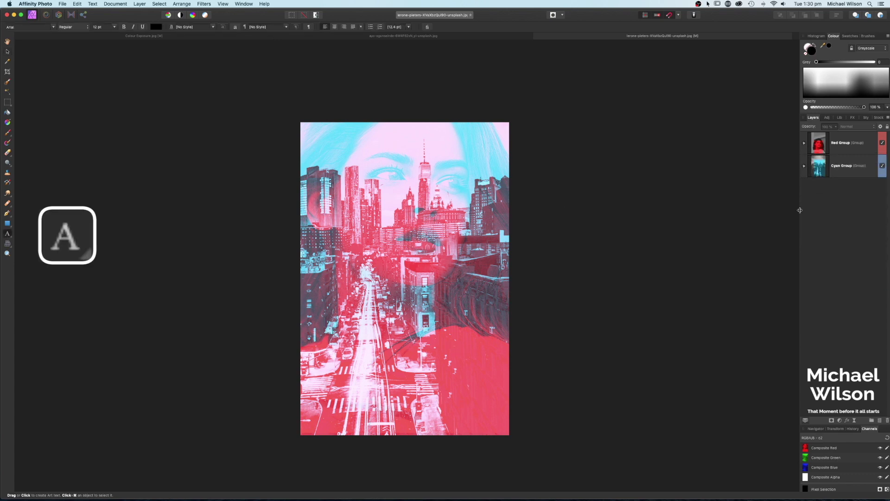
{"action": "left_click_drag", "start_coordinate": [353, 333], "coordinate": [354, 349]}
{"action": "type", "text": "N"}
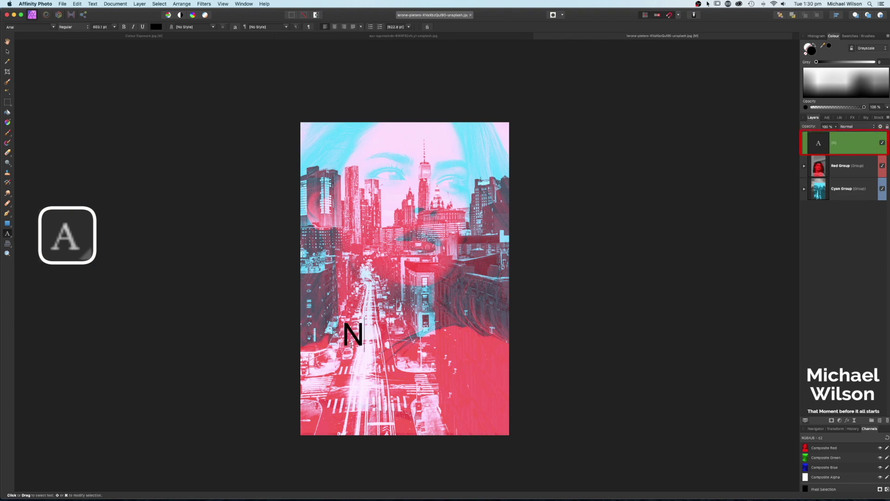
{"action": "type", "text": "EW YORK"}
{"action": "key", "text": "Escape"}
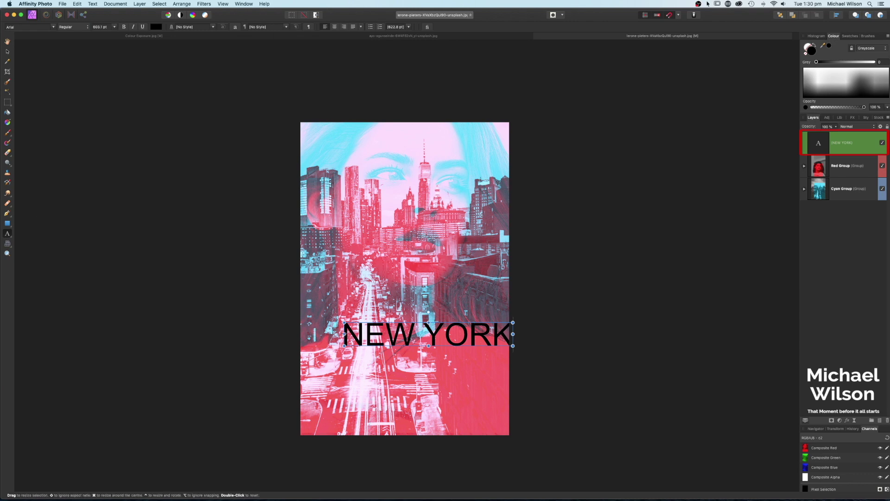
Stretch the NEW YORK text across the image width and move it near the bottom
{"action": "left_click_drag", "start_coordinate": [344, 334], "coordinate": [301, 334]}
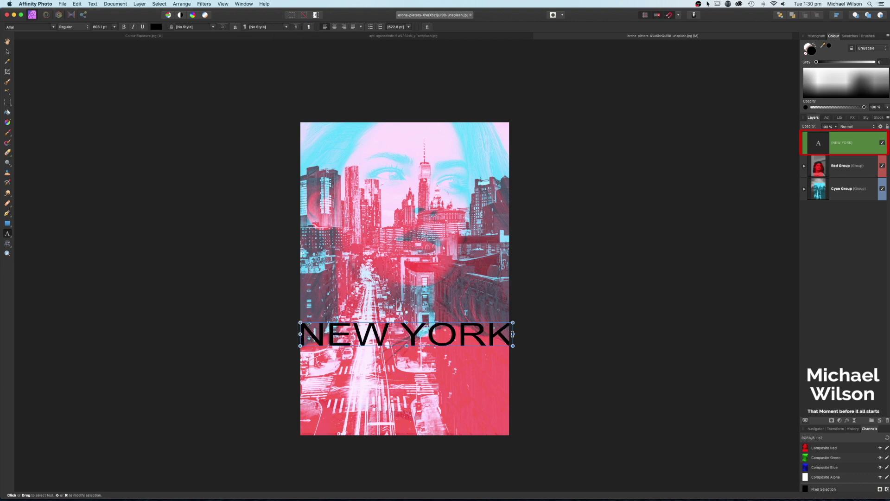
{"action": "left_click_drag", "start_coordinate": [513, 334], "coordinate": [509, 334]}
{"action": "left_click_drag", "start_coordinate": [420, 323], "coordinate": [428, 361]}
Move the NEW YORK text layer below Red Group, between the two colour groups
{"action": "key", "text": "super+t"}
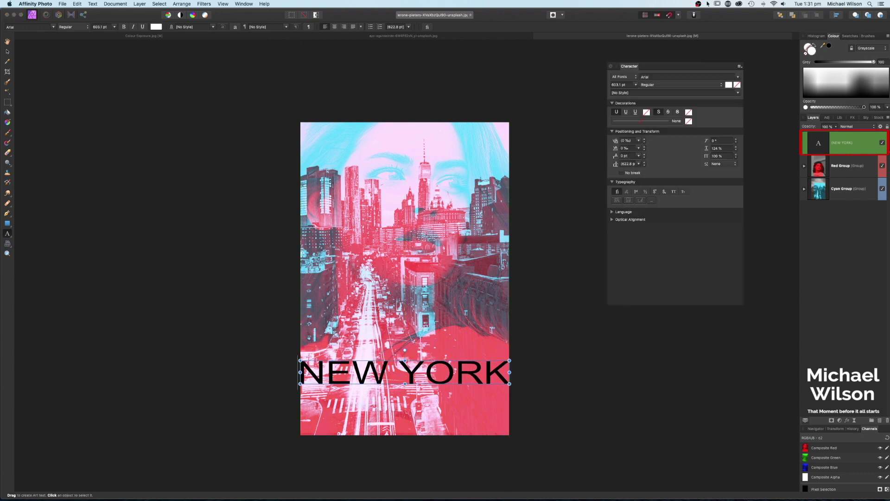
{"action": "left_click_drag", "start_coordinate": [826, 178], "coordinate": [826, 178]}
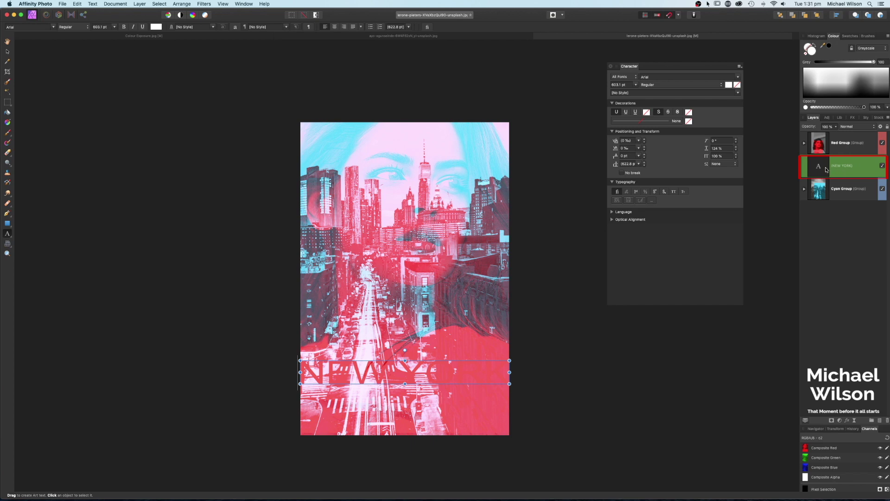
{"action": "key", "text": "super+t"}
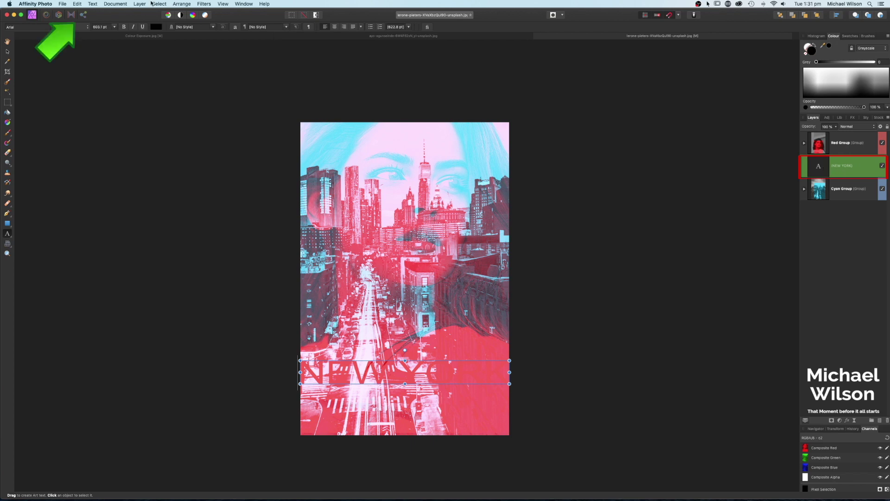
Make the NEW YORK text white from Swatches and set its font style to Bold
{"action": "left_click", "coordinate": [92, 3]}
{"action": "left_click", "coordinate": [110, 12]}
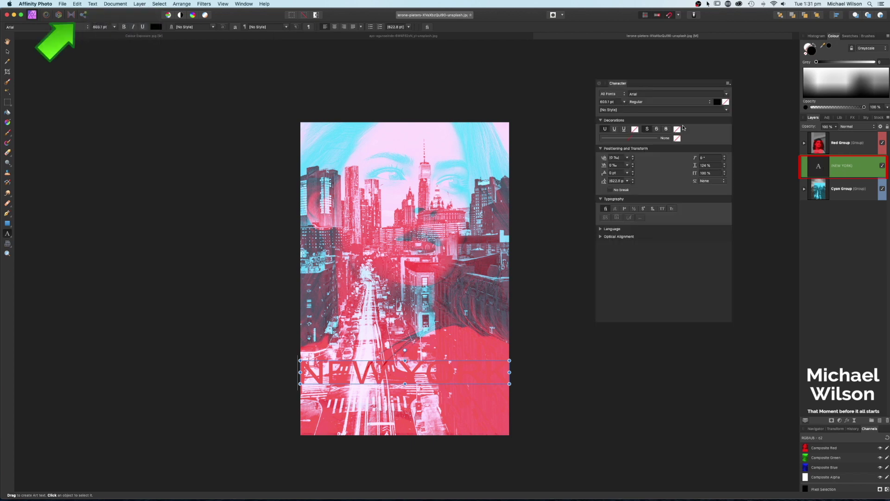
{"action": "left_click_drag", "start_coordinate": [301, 371], "coordinate": [482, 370]}
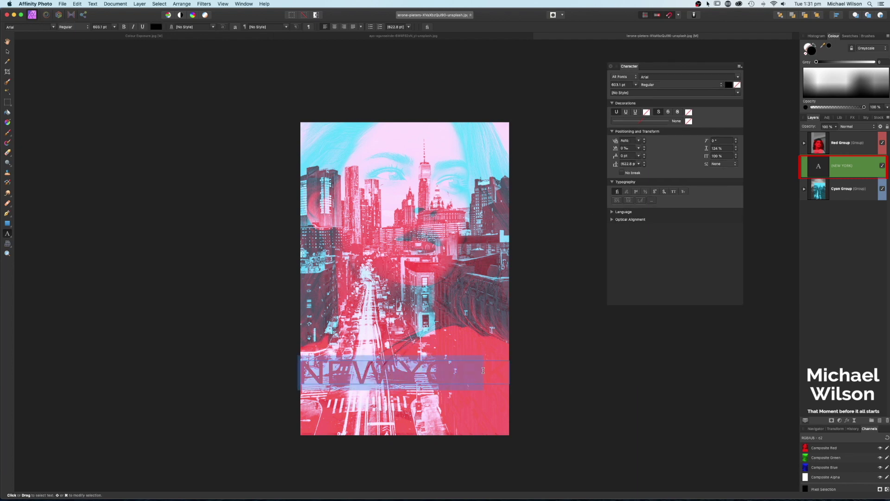
{"action": "key", "text": "Escape"}
{"action": "left_click", "coordinate": [729, 85]}
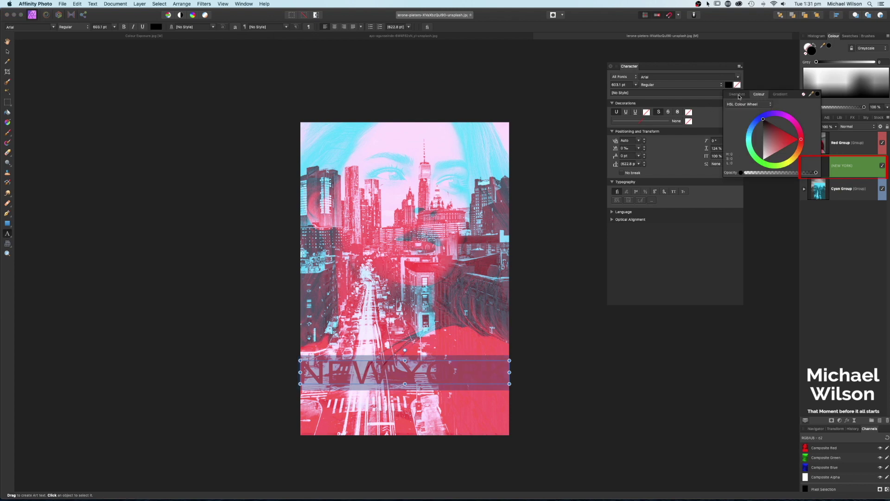
{"action": "left_click", "coordinate": [737, 95]}
{"action": "left_click", "coordinate": [815, 114]}
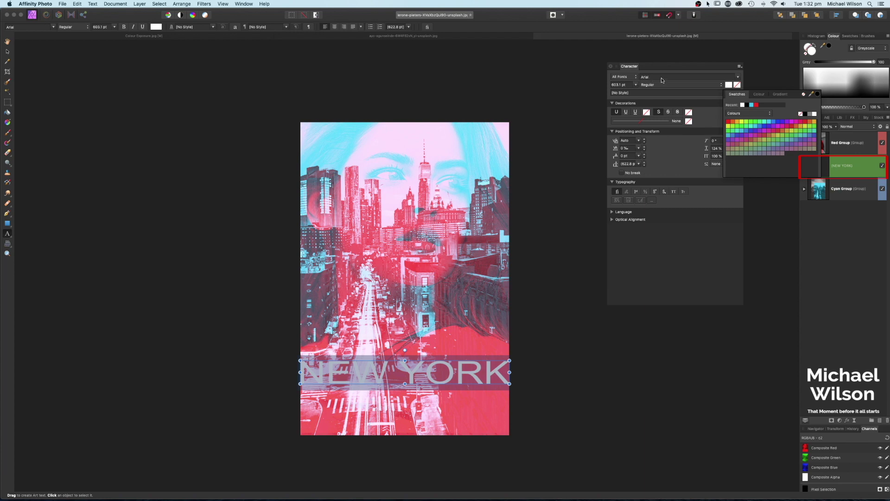
{"action": "left_click", "coordinate": [659, 86]}
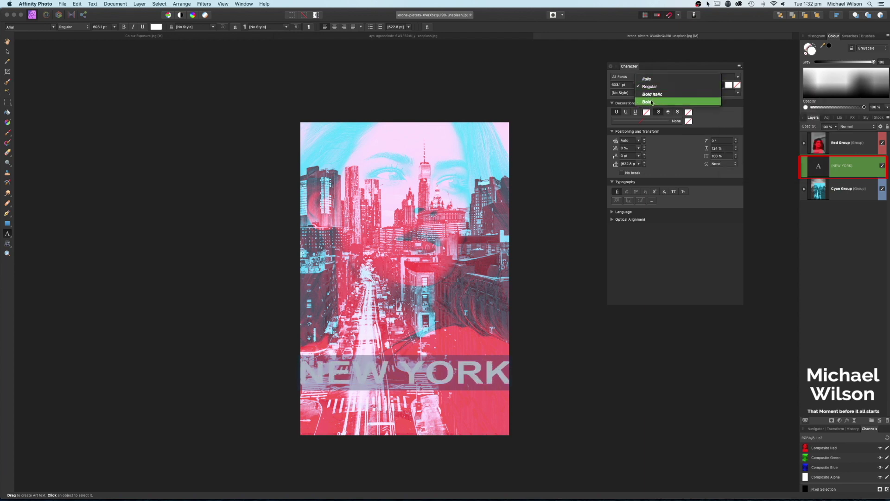
{"action": "left_click", "coordinate": [651, 102]}
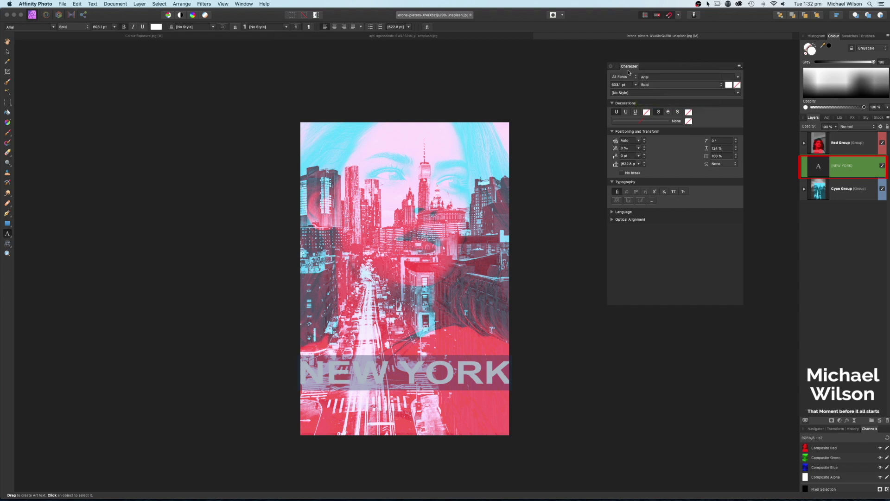
{"action": "left_click", "coordinate": [610, 66]}
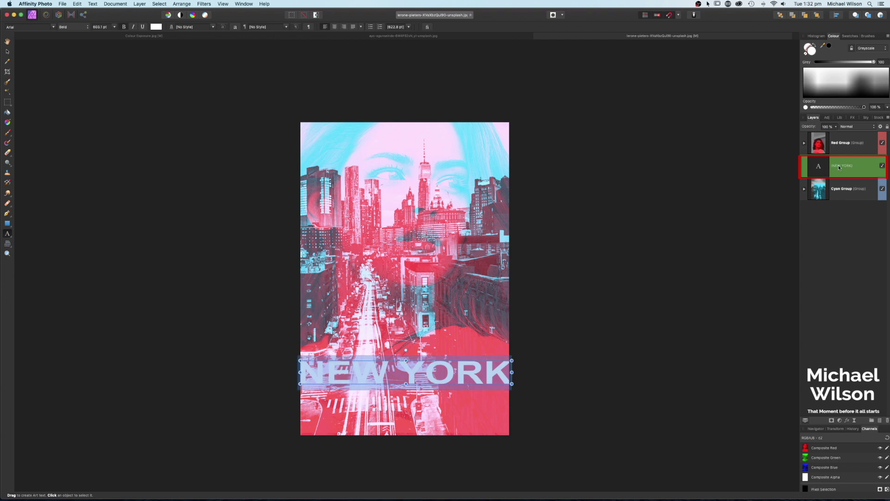
Give the NEW YORK text an Outer Shadow: radius 44.3 px, offset 37.4 px, intensity 36%, angle 270°
{"action": "left_click", "coordinate": [848, 421]}
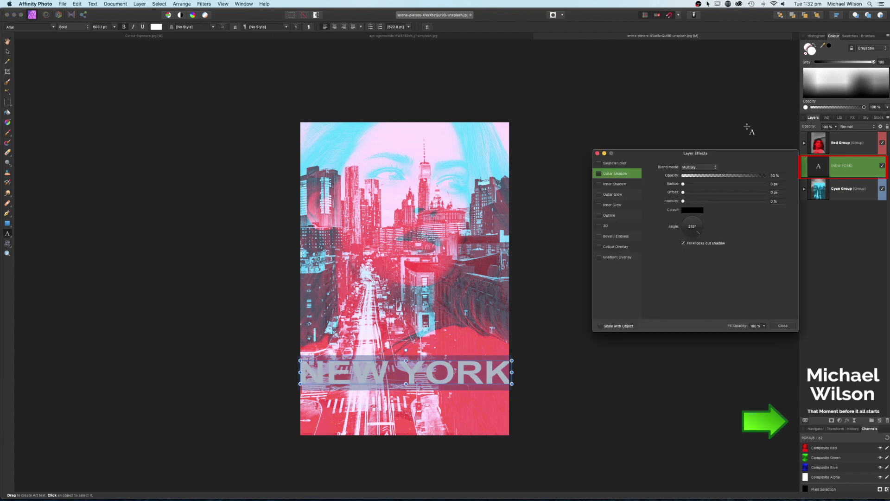
{"action": "left_click", "coordinate": [600, 174]}
{"action": "left_click_drag", "start_coordinate": [683, 184], "coordinate": [744, 192]}
{"action": "left_click", "coordinate": [685, 202]}
{"action": "left_click_drag", "start_coordinate": [685, 202], "coordinate": [713, 201]}
{"action": "left_click_drag", "start_coordinate": [703, 232], "coordinate": [694, 236]}
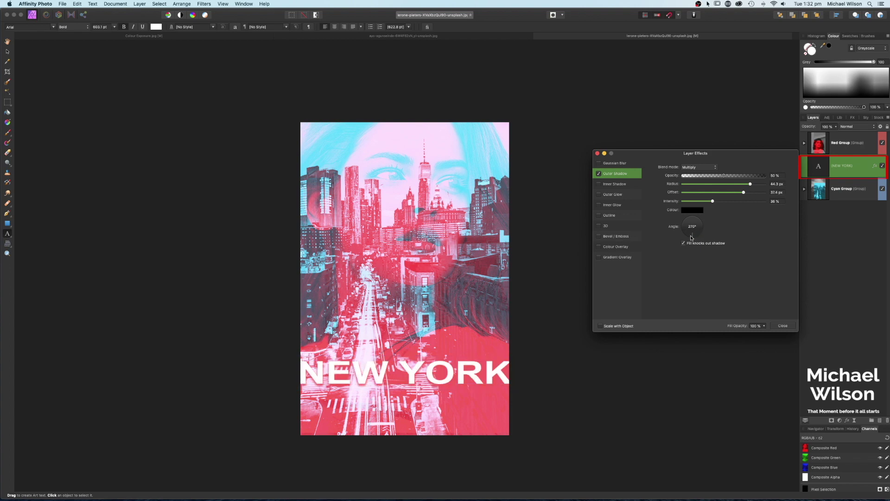
{"action": "triple_click", "coordinate": [342, 383]}
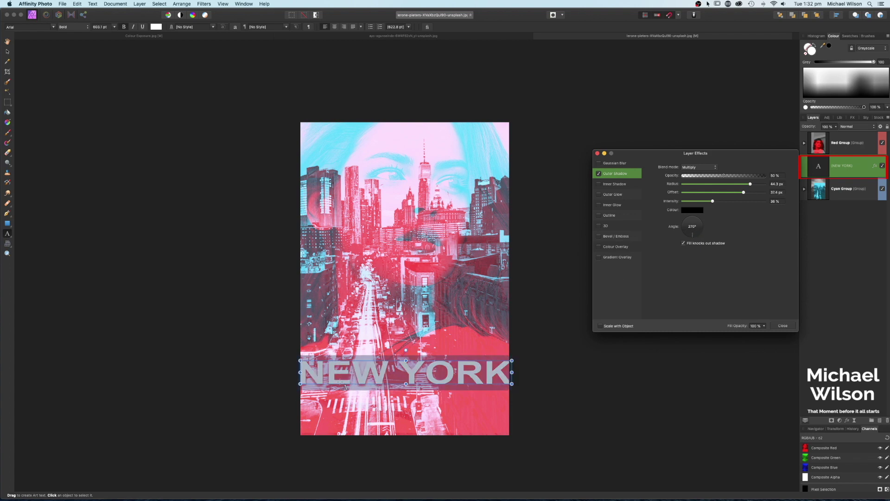
{"action": "left_click", "coordinate": [598, 154]}
{"action": "left_click", "coordinate": [7, 42]}
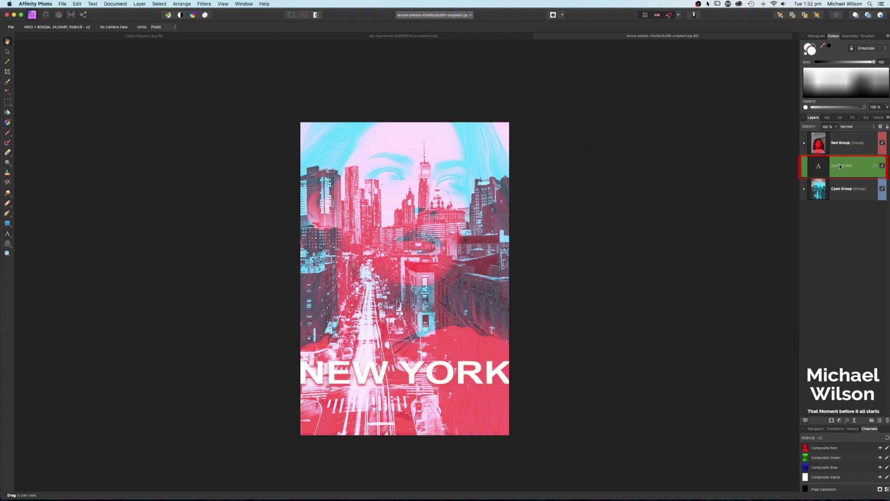
Keep the NEW YORK layer's blend mode Normal and lower its opacity to about 56%
{"action": "left_click", "coordinate": [845, 127]}
{"action": "left_click", "coordinate": [821, 127]}
{"action": "left_click", "coordinate": [837, 127]}
{"action": "left_click_drag", "start_coordinate": [836, 134], "coordinate": [816, 134]}
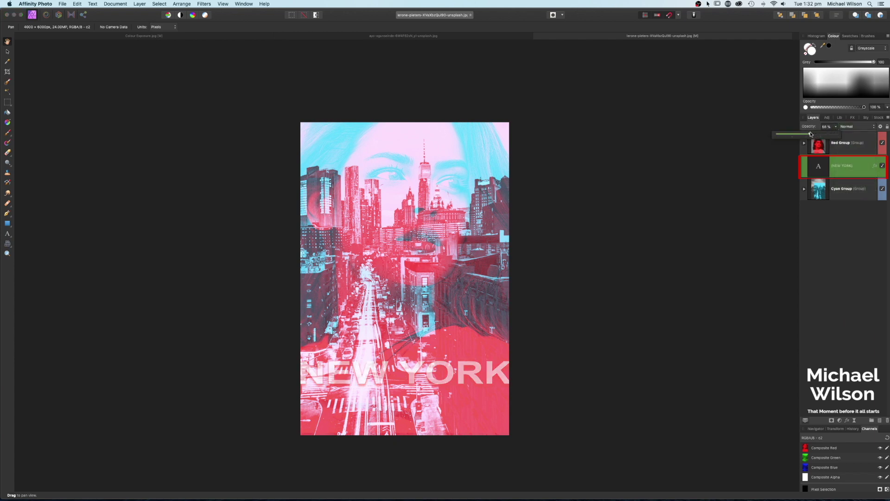
{"action": "left_click", "coordinate": [7, 43]}
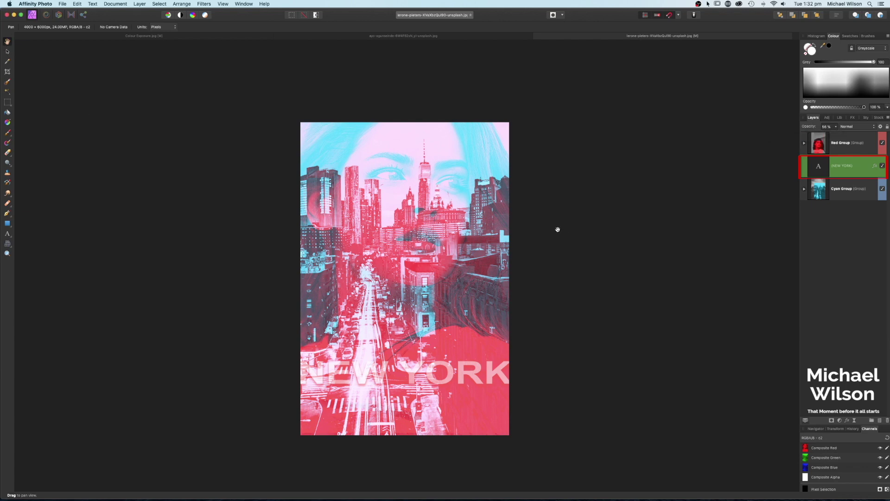